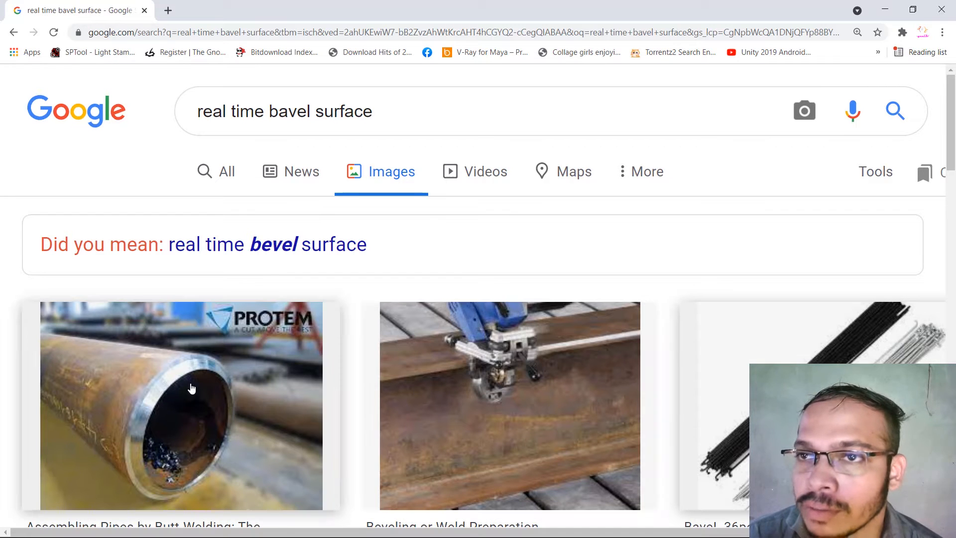
- Switch from the browser to Blender and add a Bevel modifier to the large cube
left_click(885, 10)
left_click(776, 170)
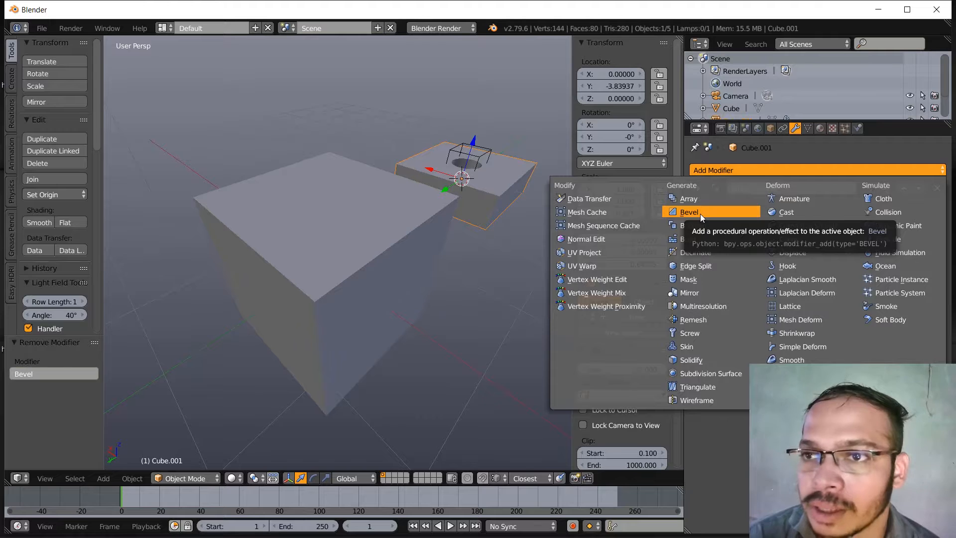
right_click(387, 251)
middle_click_drag(431, 284, 405, 292)
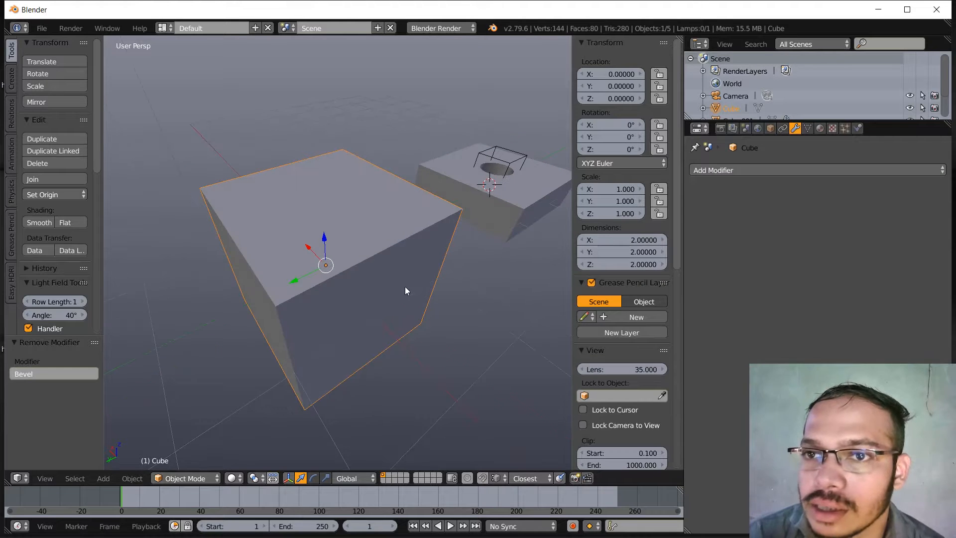
left_click(753, 170)
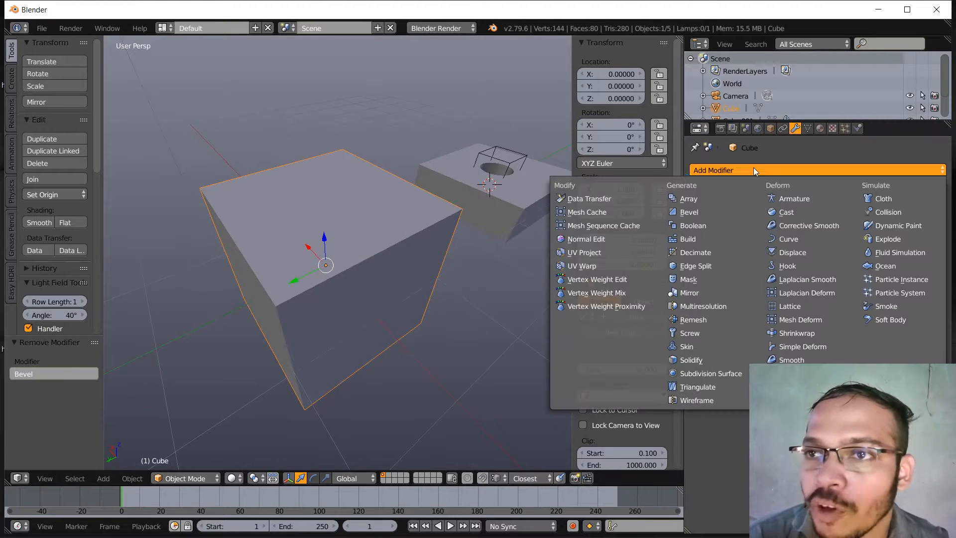
left_click(704, 212)
middle_click_drag(413, 301, 434, 283)
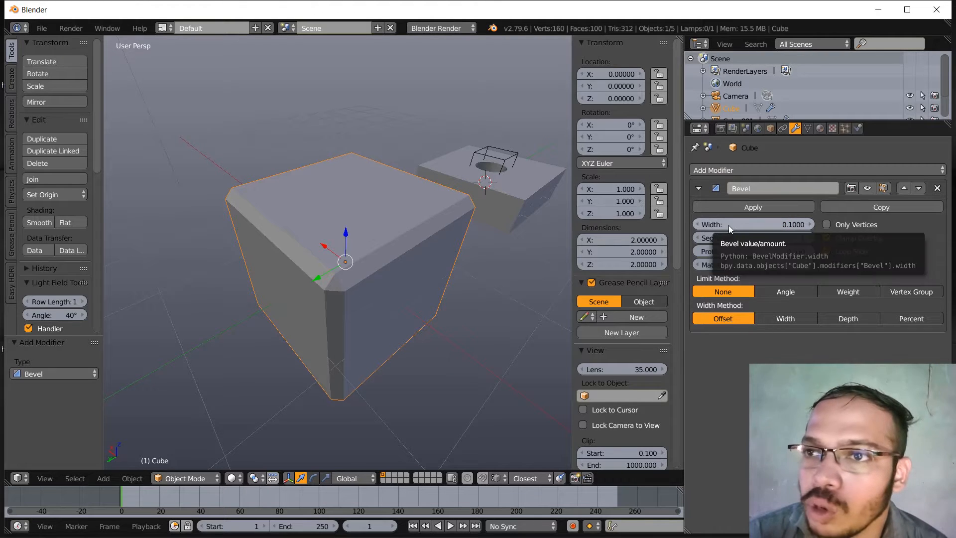
- Set the cube's bevel width to 0.187 and annotate the bevelled edge with a pen-drawn arrow and curve
left_click_drag(728, 225, 768, 225)
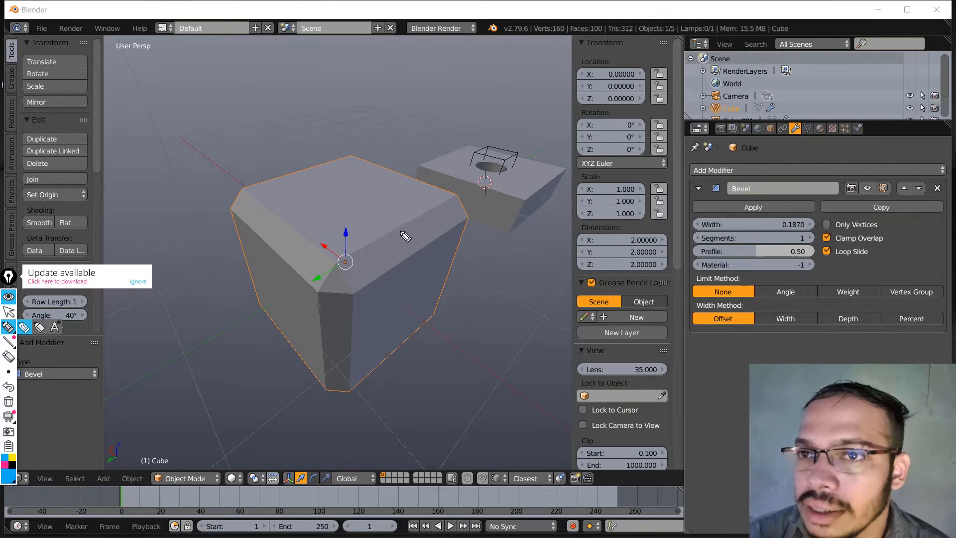
mouse_move(397, 228)
left_mouse_down()
mouse_move(413, 264)
mouse_move(406, 238)
left_mouse_up()
left_click_drag(423, 203, 438, 256)
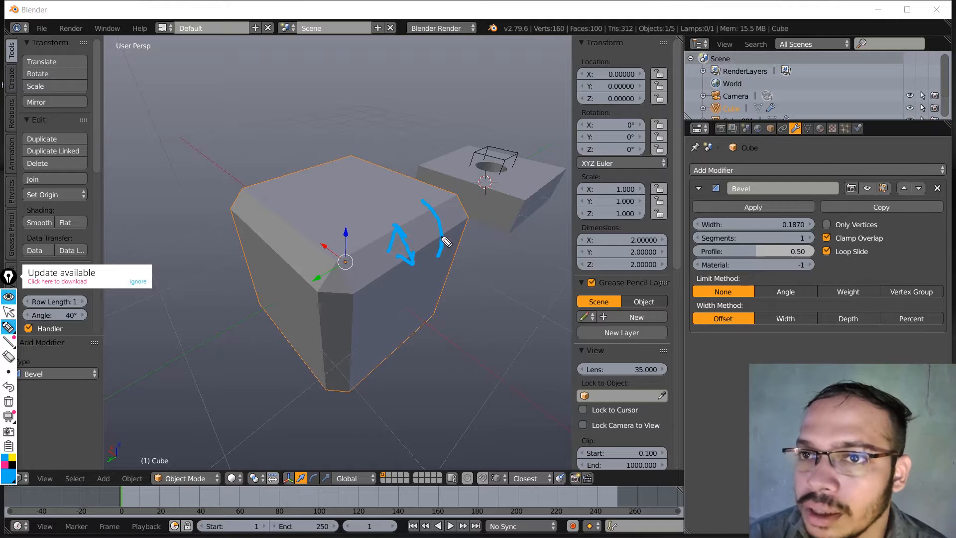
key("ctrl+shift+2")
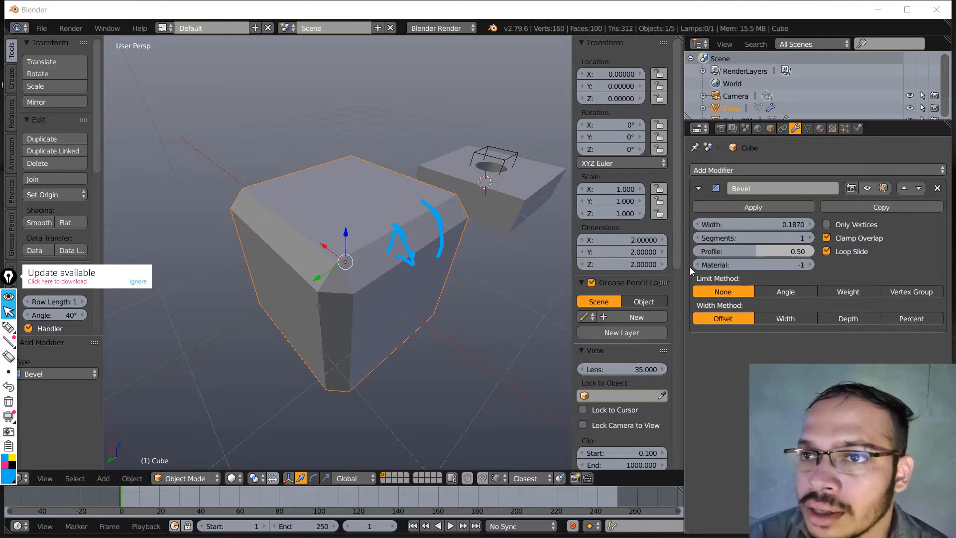
- Set the cube's bevel width to 0.07 and show the scene in wireframe for a close look at the bevelled corner
left_click_drag(764, 227, 729, 227)
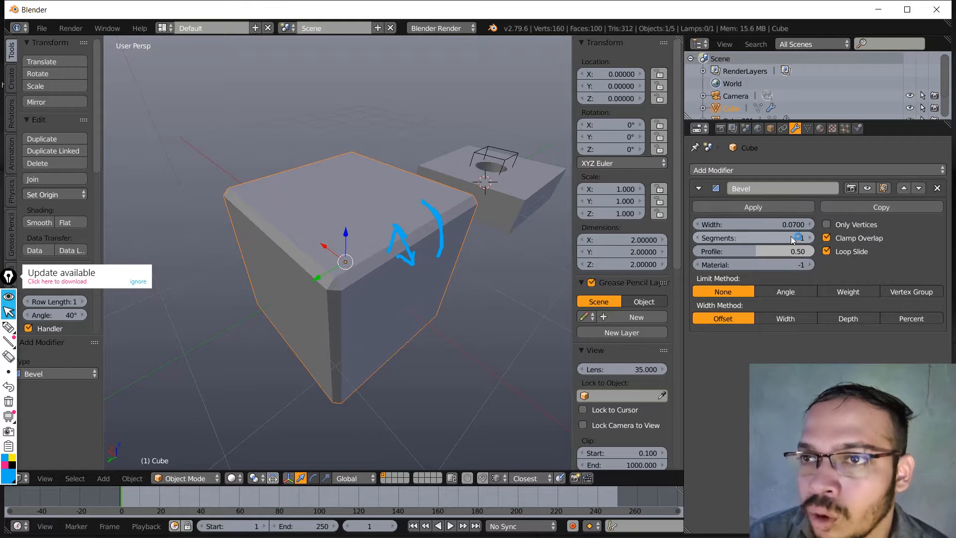
key("z")
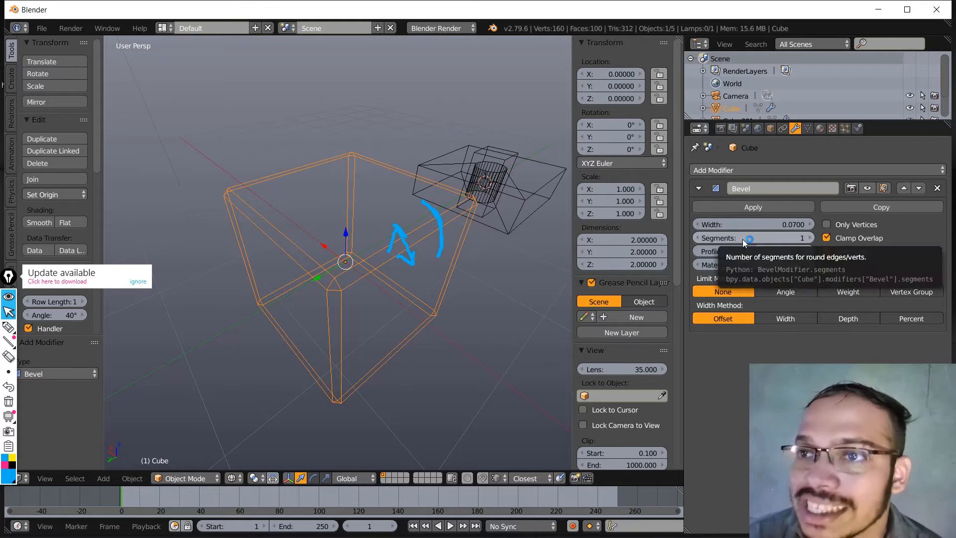
scroll(357, 273, "up", 3)
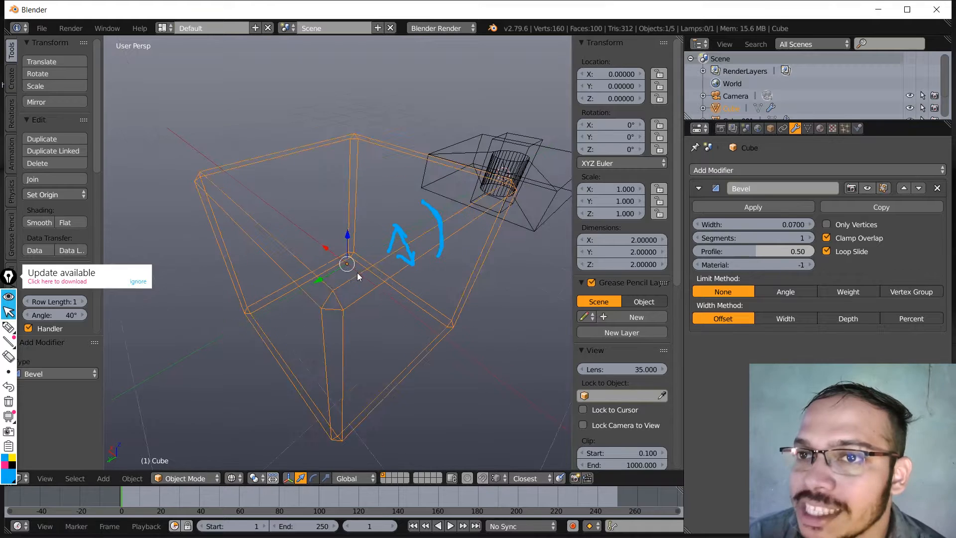
middle_click_drag(449, 295, 418, 298)
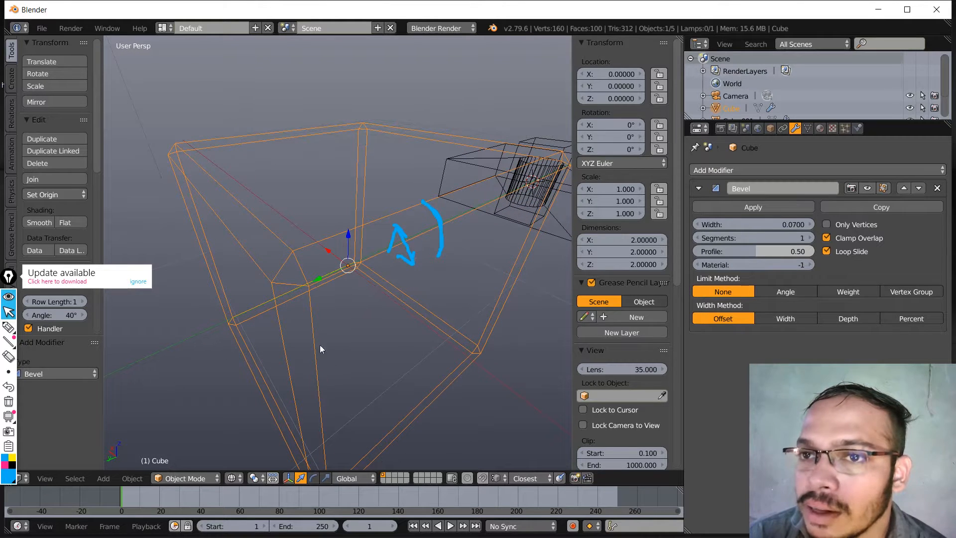
middle_click_drag(478, 276, 503, 278)
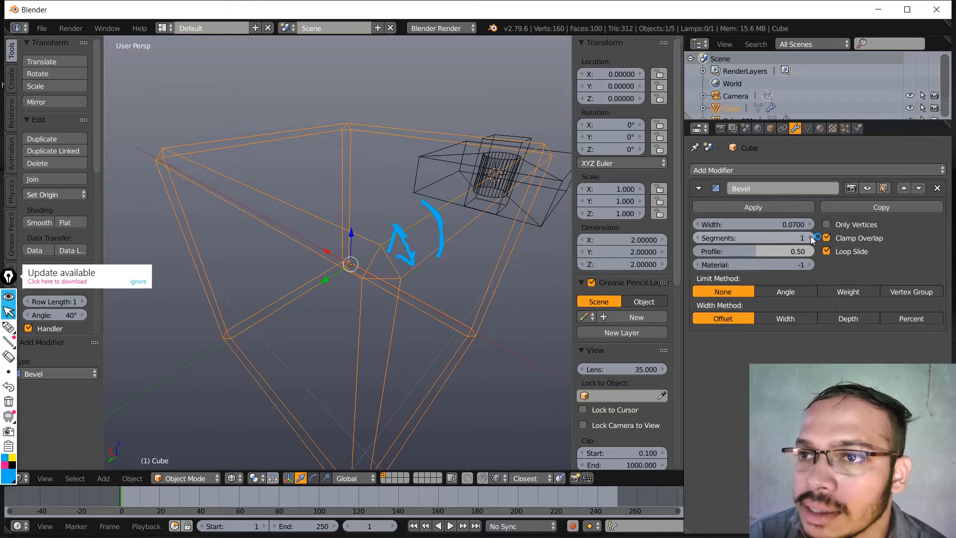
- Increase the cube's bevel segments to 5 and return the viewport to solid shading
left_click(811, 238)
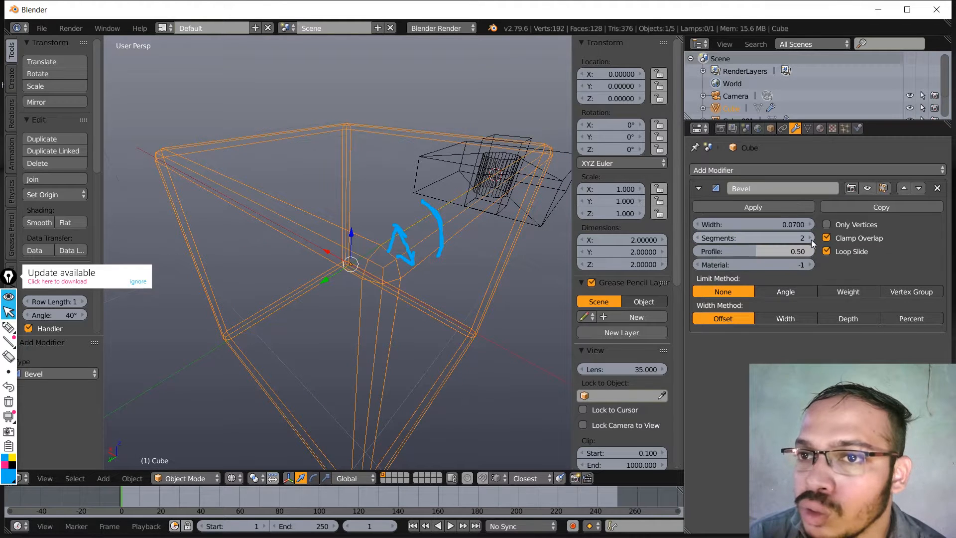
mouse_move(548, 257)
middle_mouse_down()
mouse_move(447, 250)
mouse_move(324, 208)
middle_mouse_up()
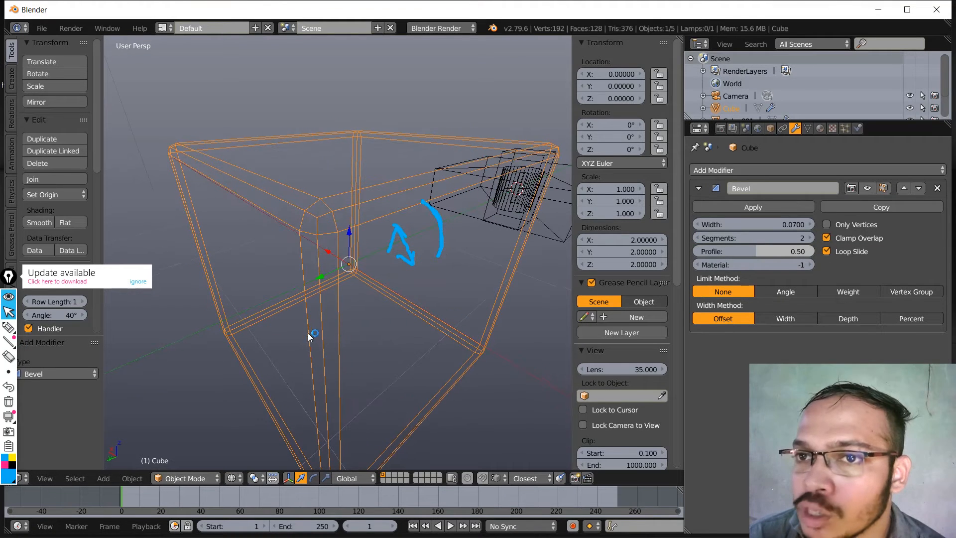
left_click(811, 238)
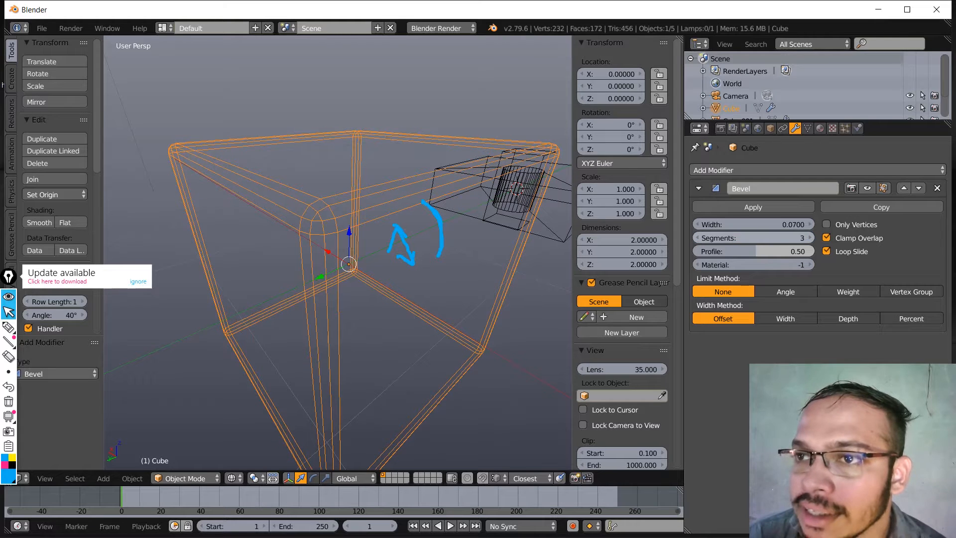
left_click(811, 238)
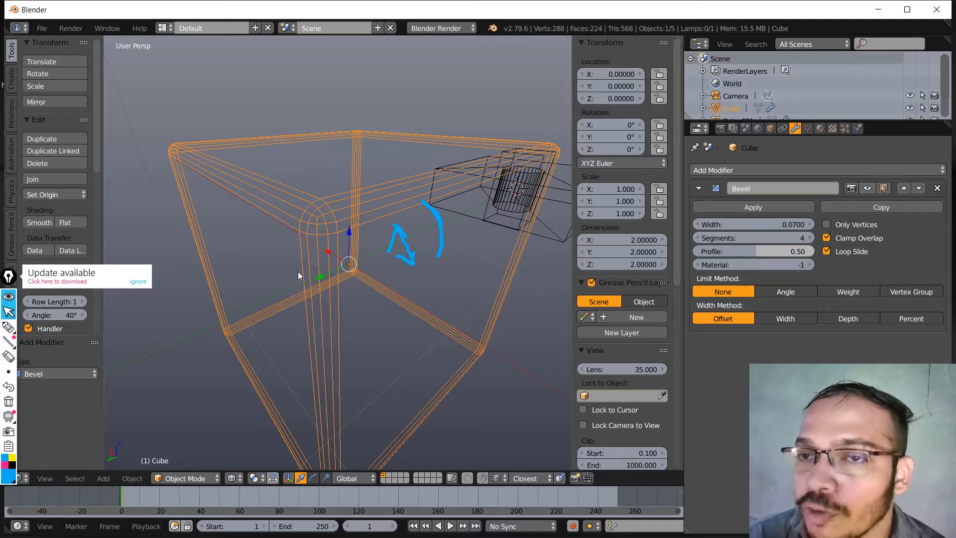
key("z")
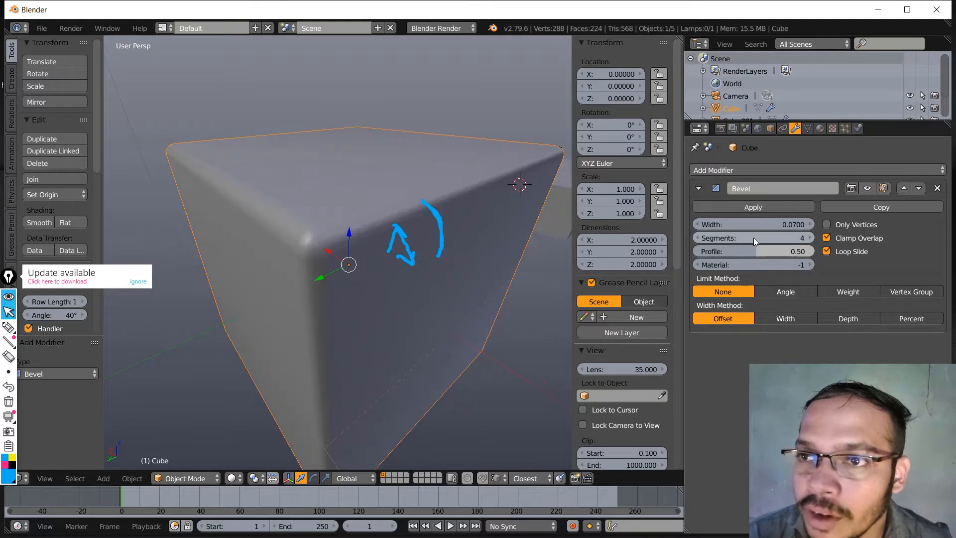
left_click_drag(758, 238, 772, 238)
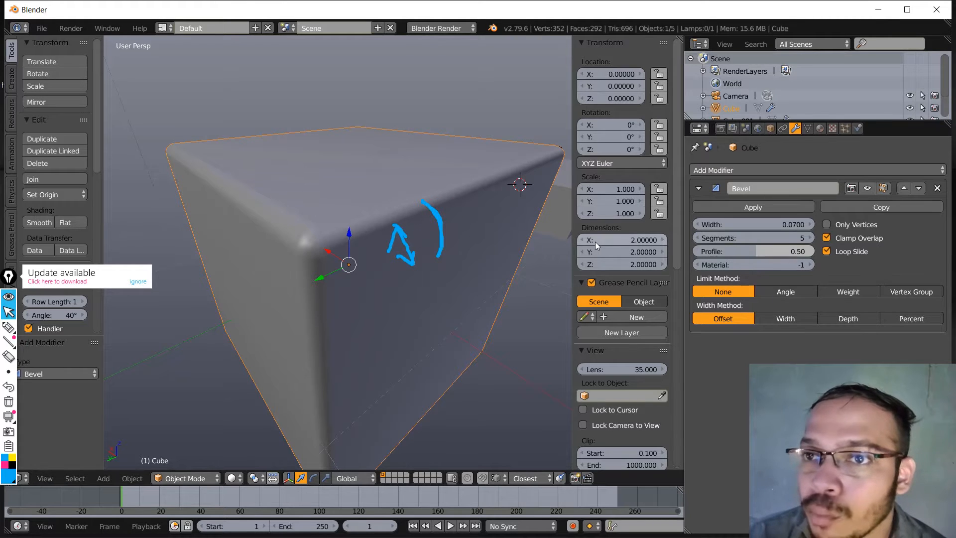
- Set the bevel width to 0.198 and profile to 0.18, and trace the concave edge with a pen curve
left_click_drag(787, 226, 809, 226)
mouse_move(697, 251)
left_mouse_down()
mouse_move(941, 251)
mouse_move(777, 251)
mouse_move(787, 251)
mouse_move(757, 282)
mouse_move(759, 269)
mouse_move(792, 287)
mouse_move(694, 276)
mouse_move(706, 284)
left_mouse_up()
left_click(7, 329)
left_click_drag(482, 158, 484, 197)
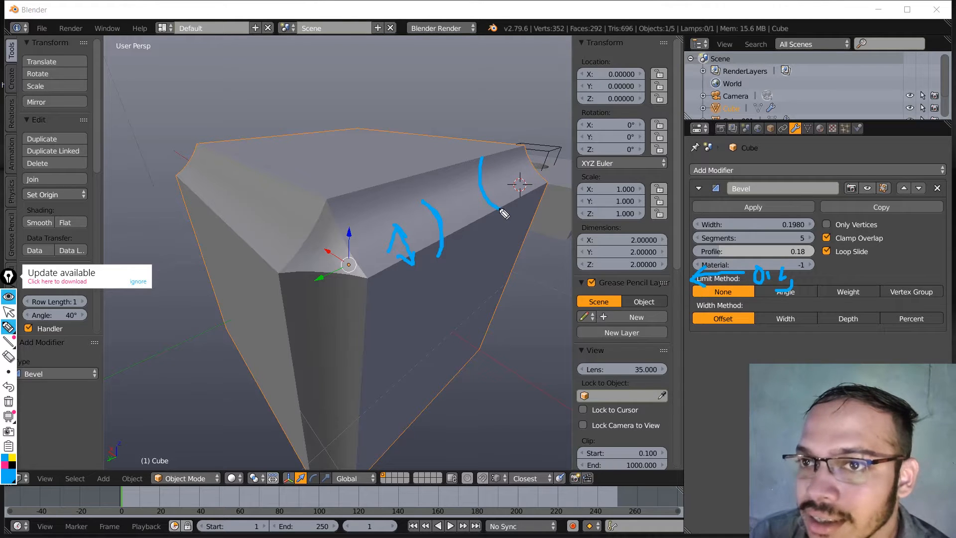
- Annotate the profile setting with an arrow pointing to 1 and draw outward curves beside the concave edge
mouse_move(803, 281)
left_mouse_down()
mouse_move(846, 281)
mouse_move(831, 294)
left_mouse_up()
left_click_drag(867, 253, 886, 292)
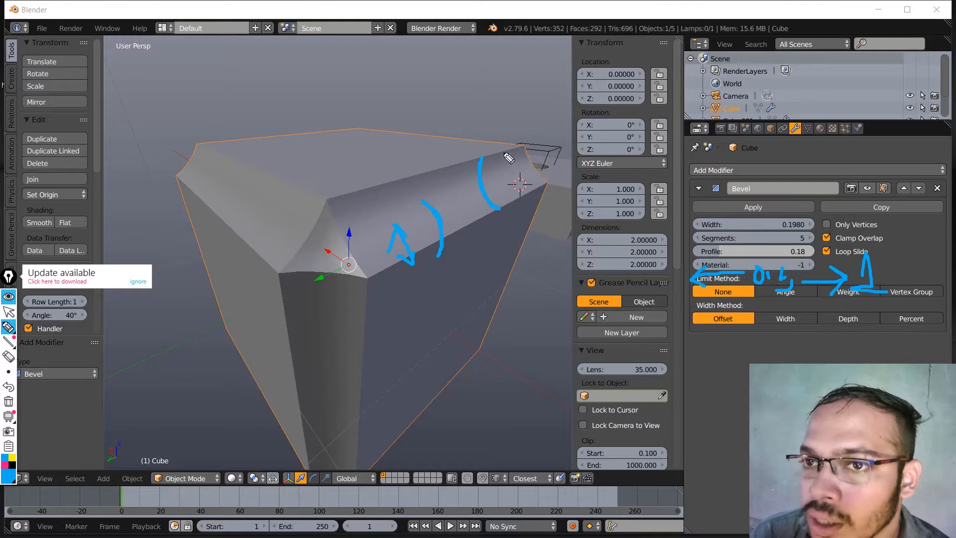
mouse_move(518, 145)
left_mouse_down()
mouse_move(545, 152)
mouse_move(554, 177)
left_mouse_up()
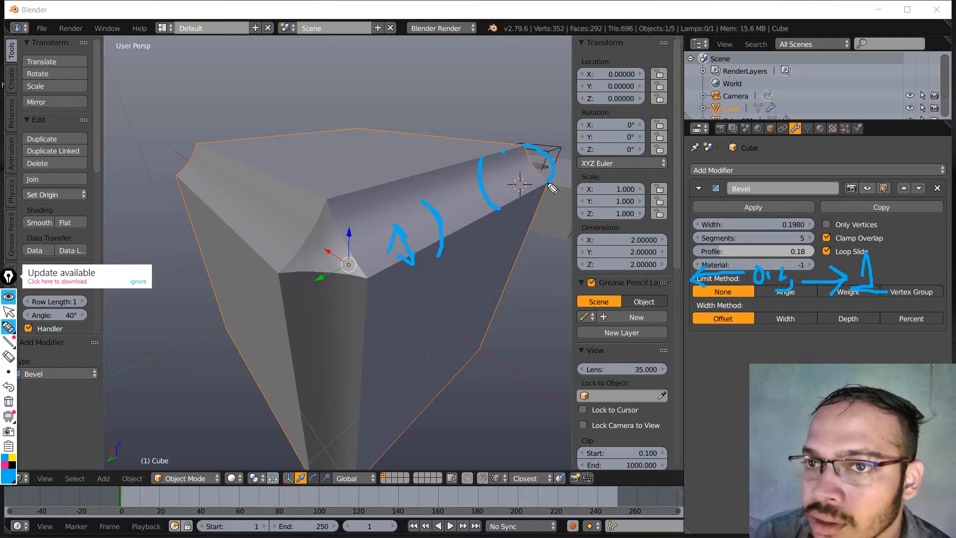
mouse_move(488, 160)
left_mouse_down()
mouse_move(508, 181)
mouse_move(504, 208)
left_mouse_up()
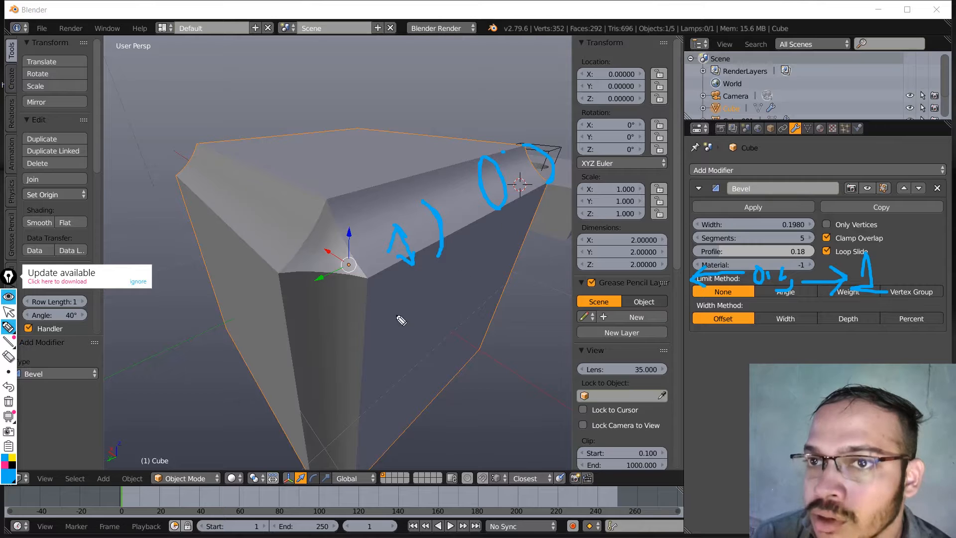
- Clear the annotations, set the bevel profile to 0.60, and draw an outward pen curve over the rounded edge
mouse_move(690, 208)
left_mouse_down()
mouse_move(678, 225)
mouse_move(682, 249)
mouse_move(696, 263)
mouse_move(769, 252)
left_mouse_up()
key("Escape")
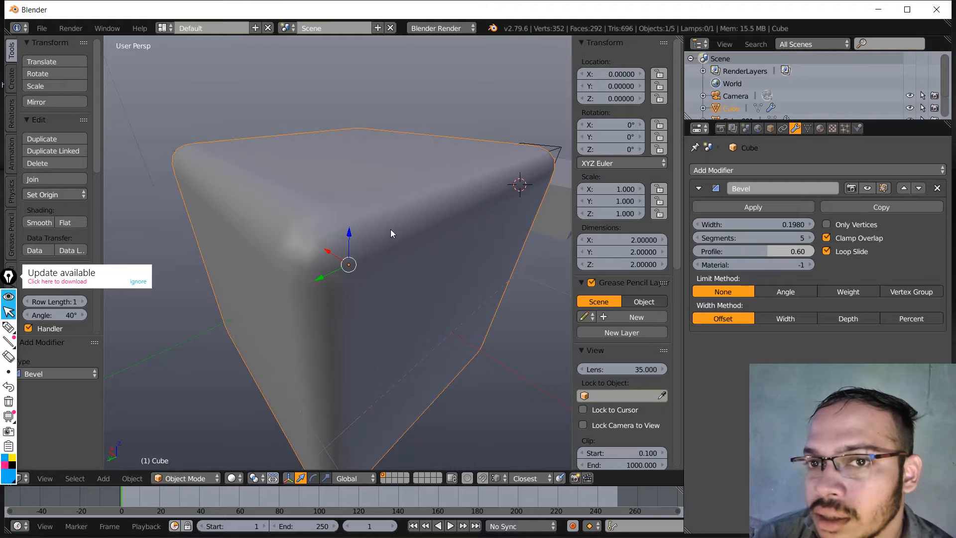
left_click(9, 327)
mouse_move(437, 183)
left_mouse_down()
mouse_move(462, 198)
mouse_move(467, 215)
mouse_move(450, 231)
left_mouse_up()
left_click(9, 312)
- Set the cube's bevel profile to 0.19 and trace the inward-curving edge with the pen
key("ctrl+z")
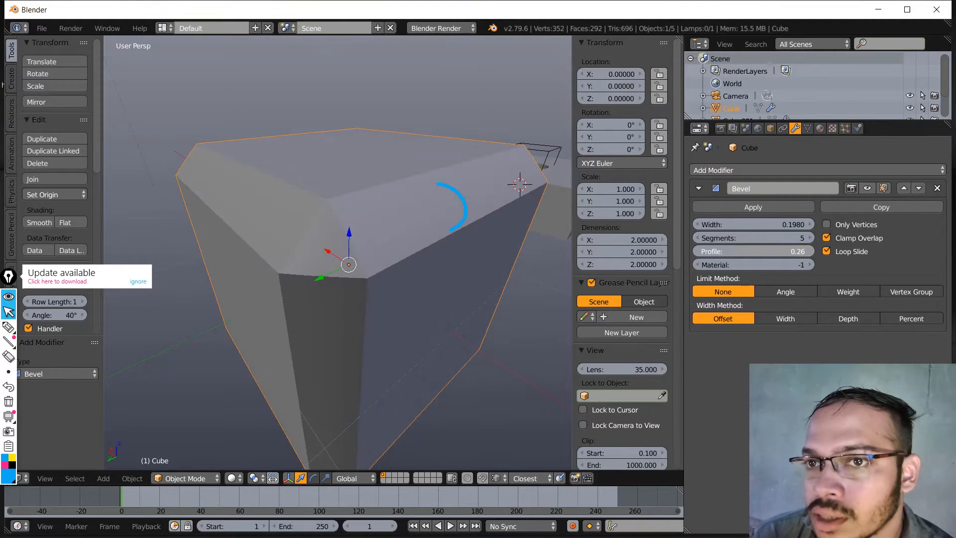
mouse_move(753, 251)
left_mouse_down()
mouse_move(764, 251)
mouse_move(742, 251)
left_mouse_up()
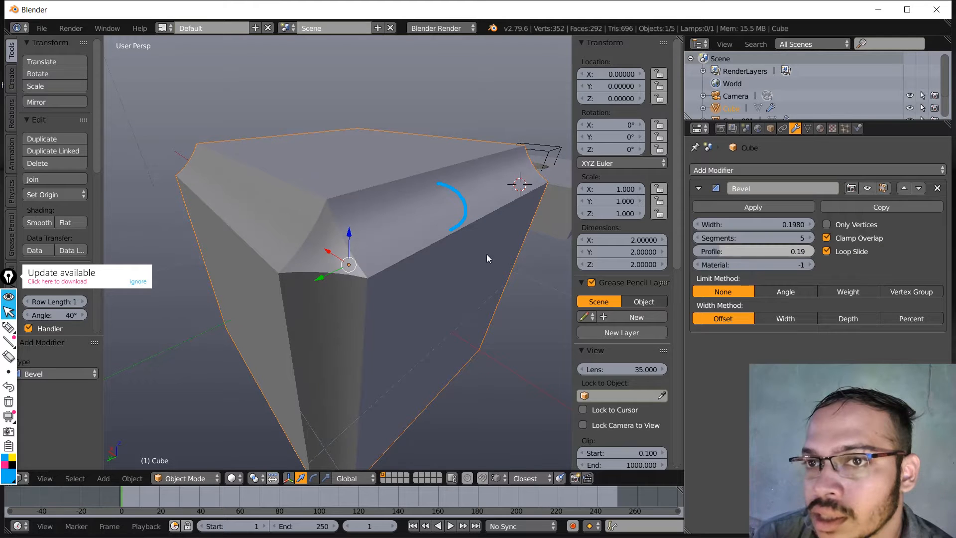
left_click(8, 327)
left_click_drag(399, 187, 417, 254)
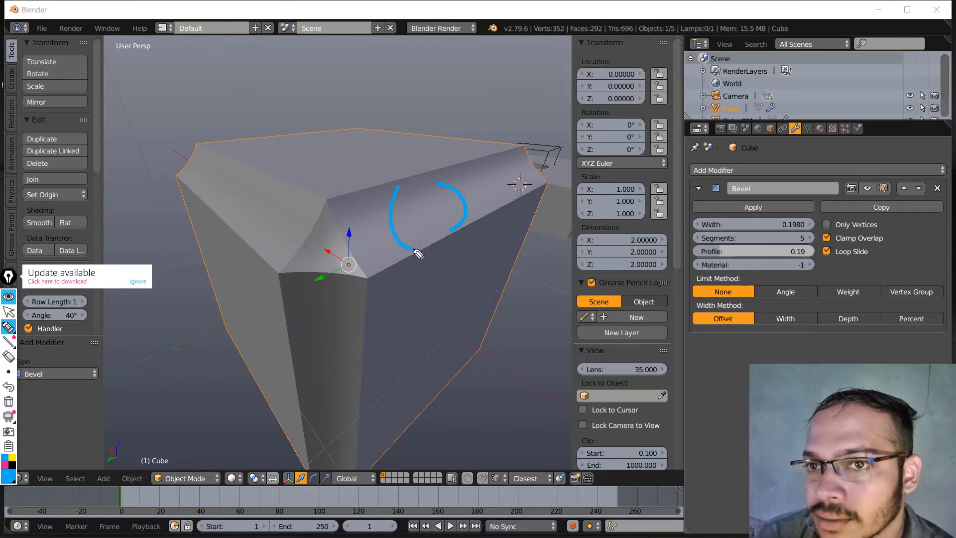
left_click(9, 312)
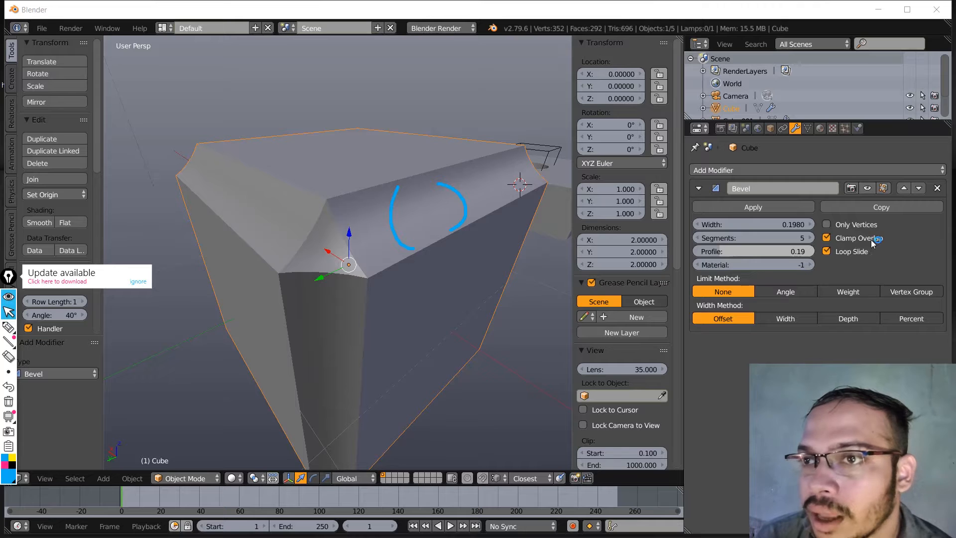
- Turn off Clamp Overlap for the cube's bevel and set the bevel width to 0.236
left_click(827, 238)
scroll(433, 244, "down", 5)
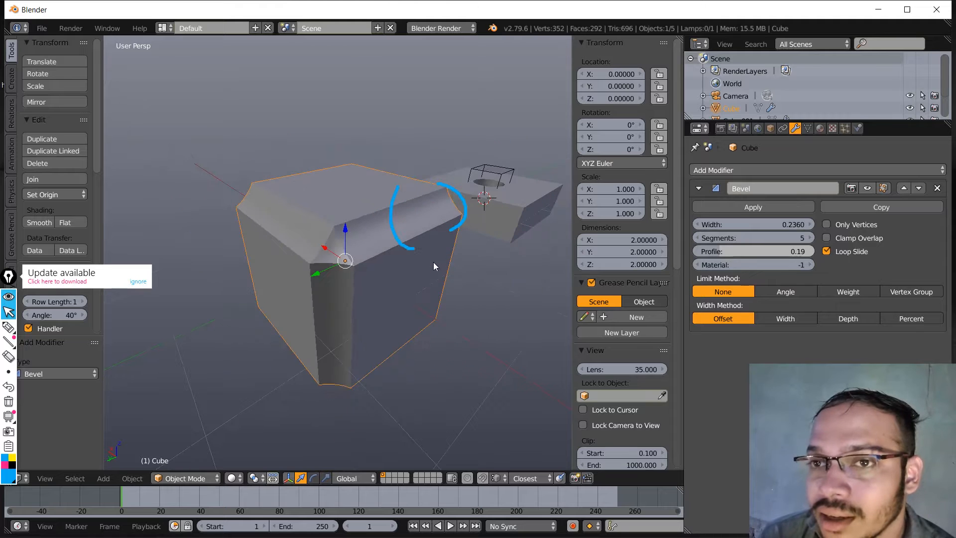
mouse_move(434, 262)
middle_mouse_down()
mouse_move(393, 257)
mouse_move(482, 279)
mouse_move(409, 286)
mouse_move(309, 255)
middle_mouse_up()
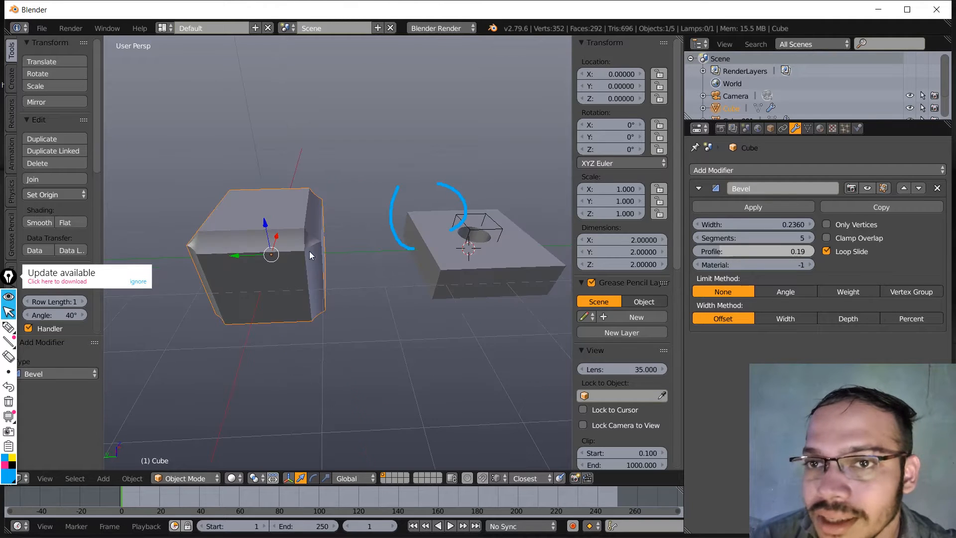
- Add a Bevel modifier to the block with the cylindrical hole, with a width of 0.665 and Clamp Overlap off
middle_click_drag(408, 276, 454, 228)
right_click(454, 228)
scroll(454, 228, "up", 3)
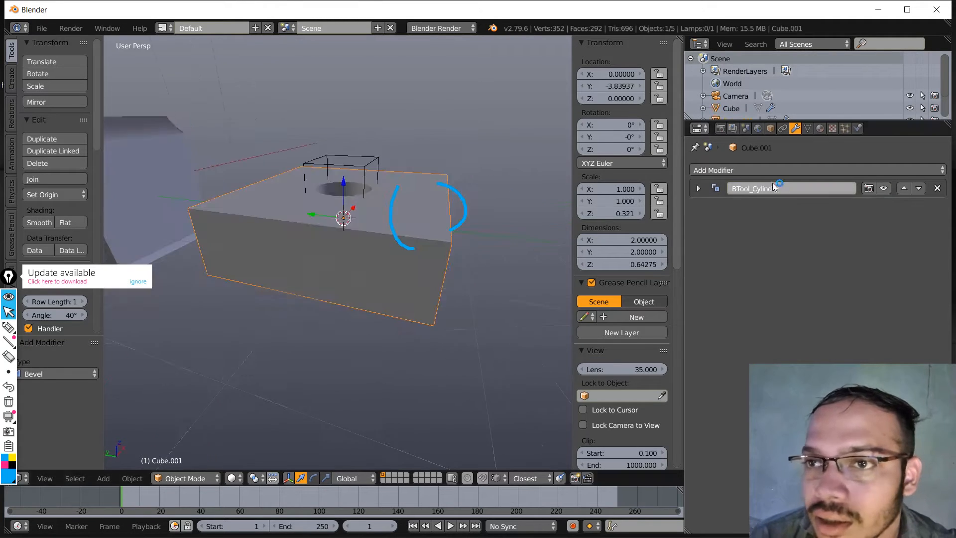
left_click(772, 169)
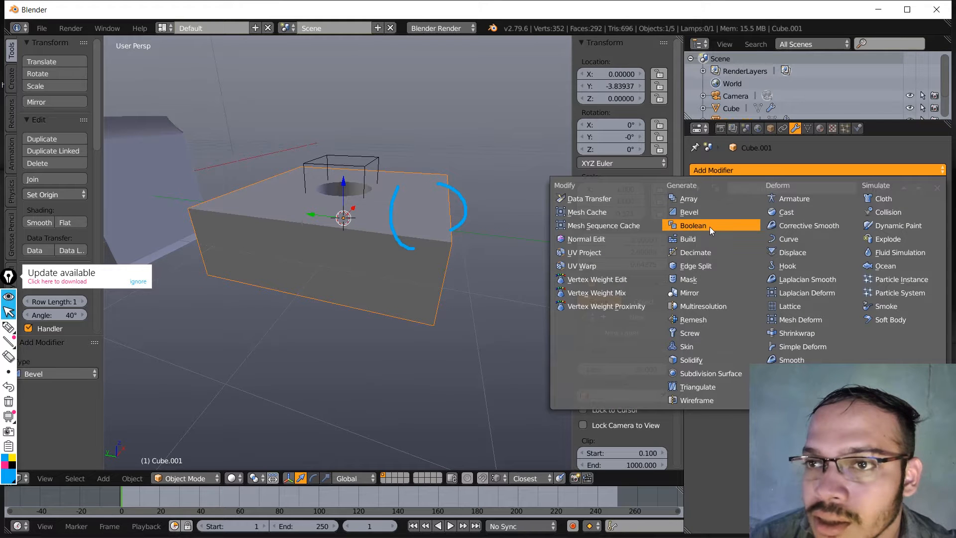
left_click(706, 214)
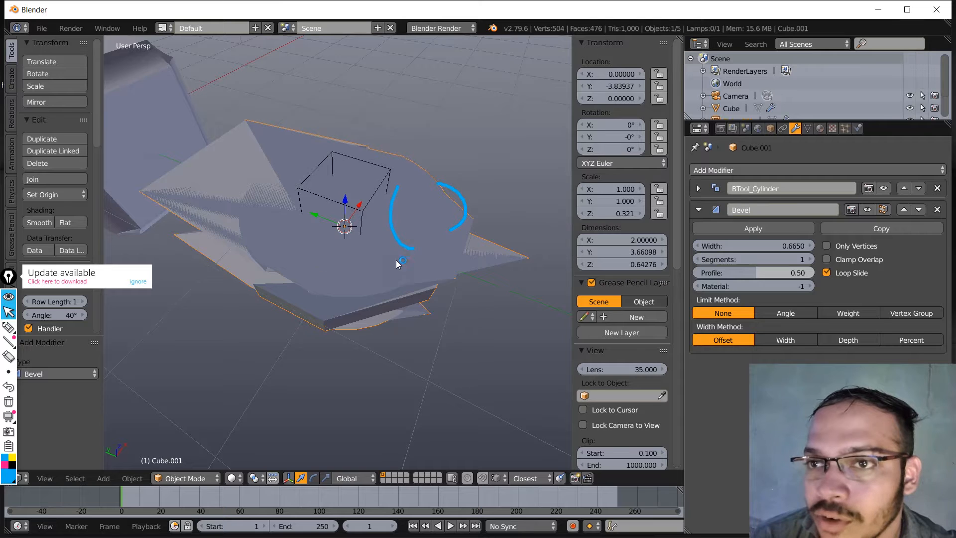
- Turn Clamp Overlap on for the holed block's bevel, inspect the hole's edge, and turn the option off again
left_click(826, 259)
scroll(440, 271, "up", 5)
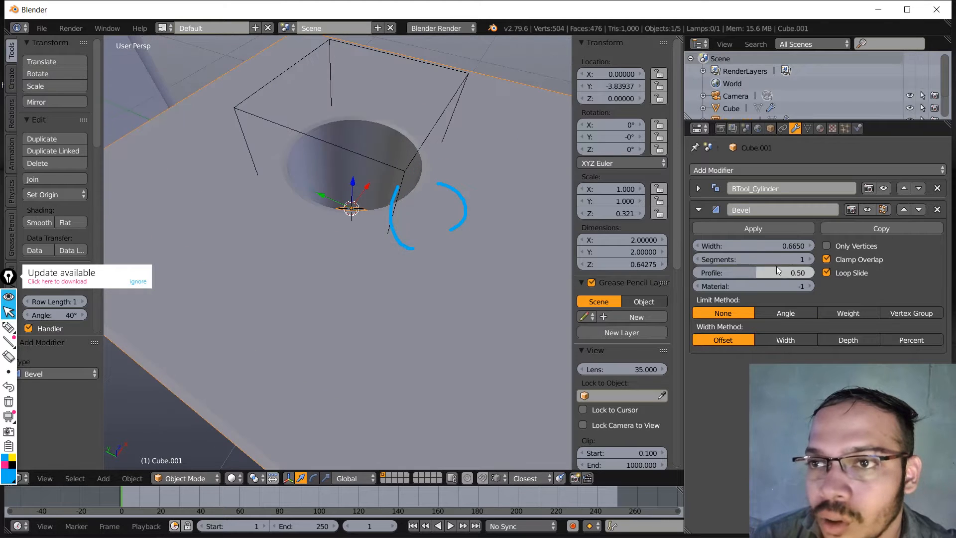
left_click(827, 259)
scroll(329, 297, "down", 4)
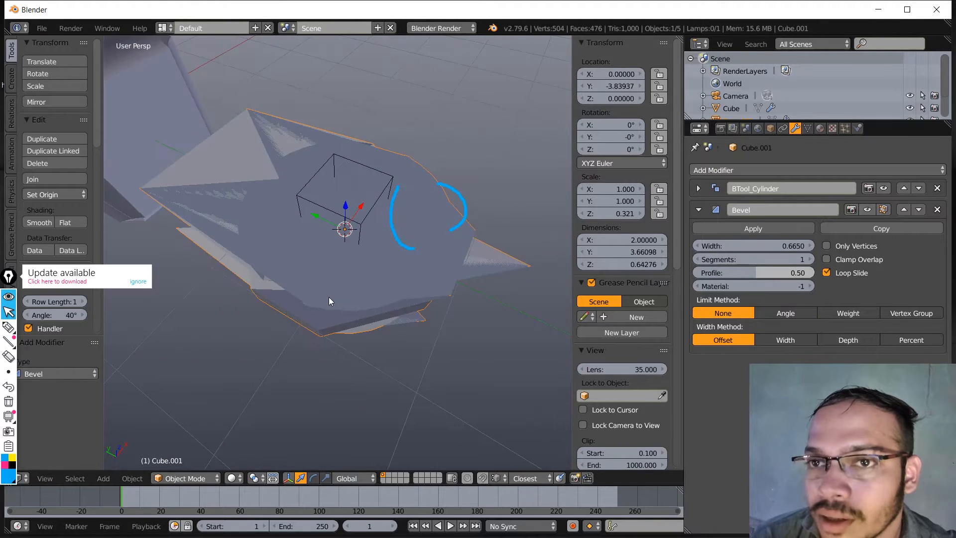
middle_click_drag(328, 297, 366, 294)
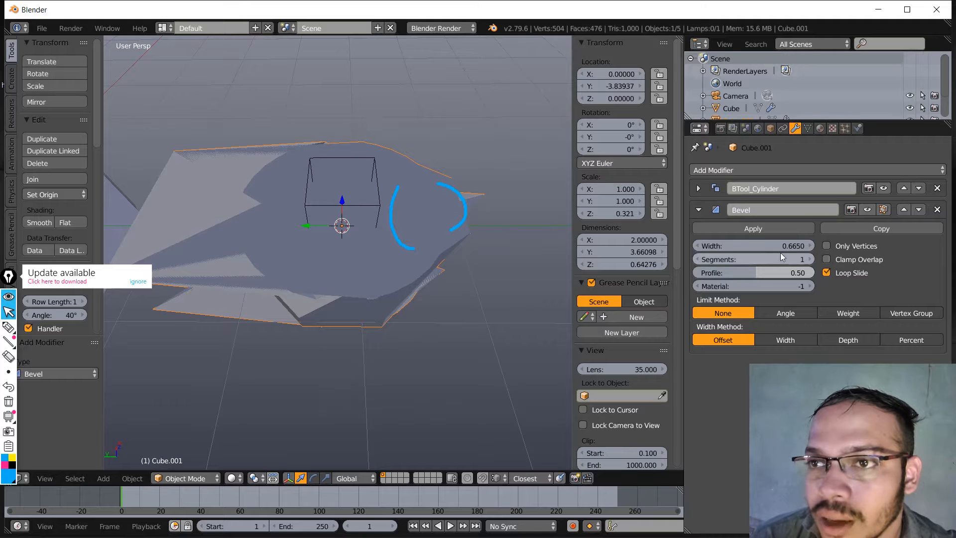
- Set the holed block's bevel width to 0.051 and inspect the block from another side
left_click_drag(753, 246, 697, 245)
scroll(285, 204, "up", 3)
scroll(285, 204, "up", 3)
middle_click_drag(318, 209, 264, 211)
scroll(380, 286, "down", 5)
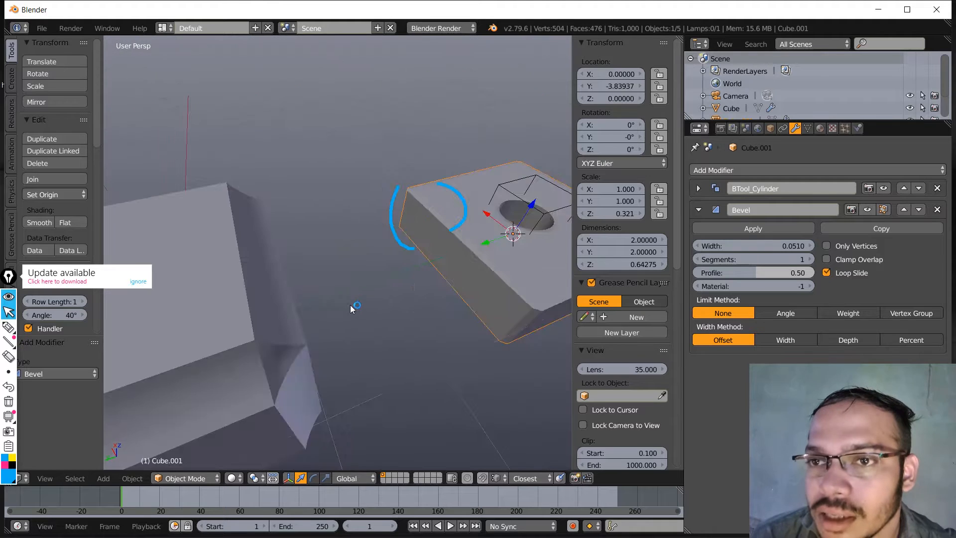
middle_click_drag(351, 304, 411, 316)
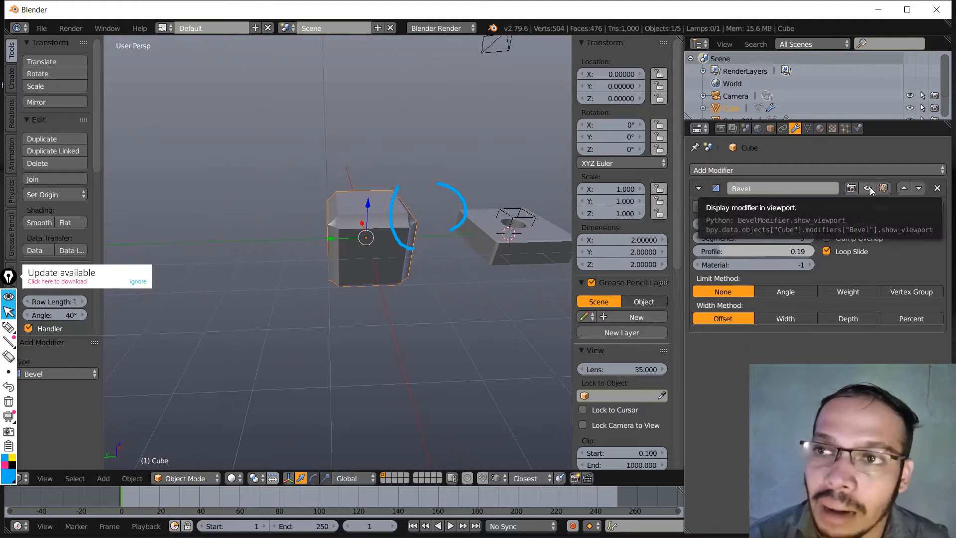
- Hide the cube's bevel in the viewport, inspect the plain cube, remove the pen strokes and show the bevel again
left_click(869, 188)
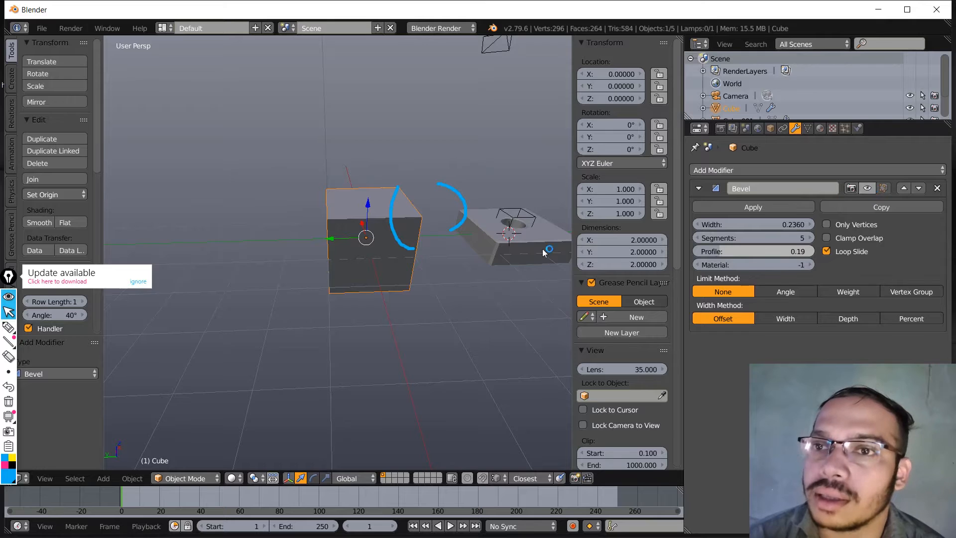
middle_click_drag(379, 299, 320, 316)
scroll(454, 261, "up", 4)
middle_click_drag(454, 262, 444, 258)
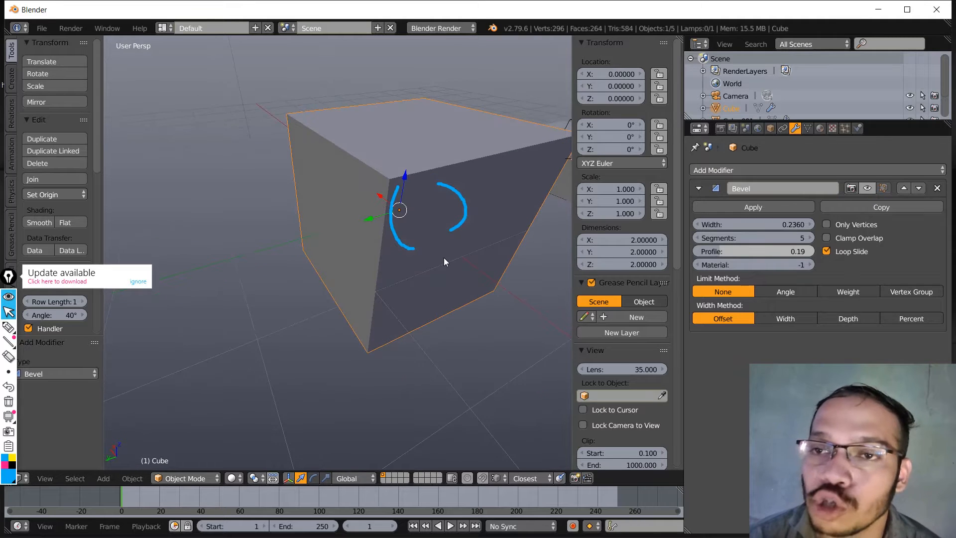
scroll(443, 263, "down", 4)
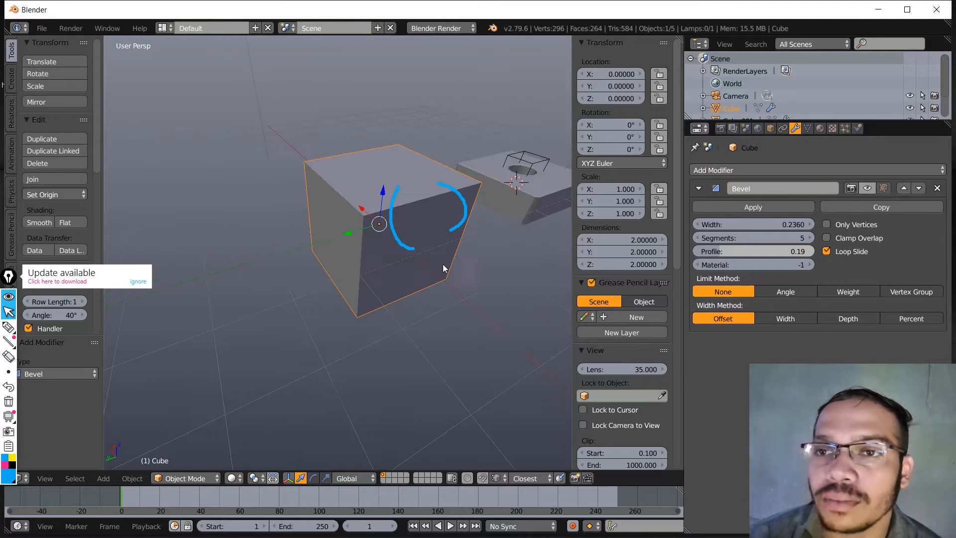
left_click(9, 299)
left_click(867, 188)
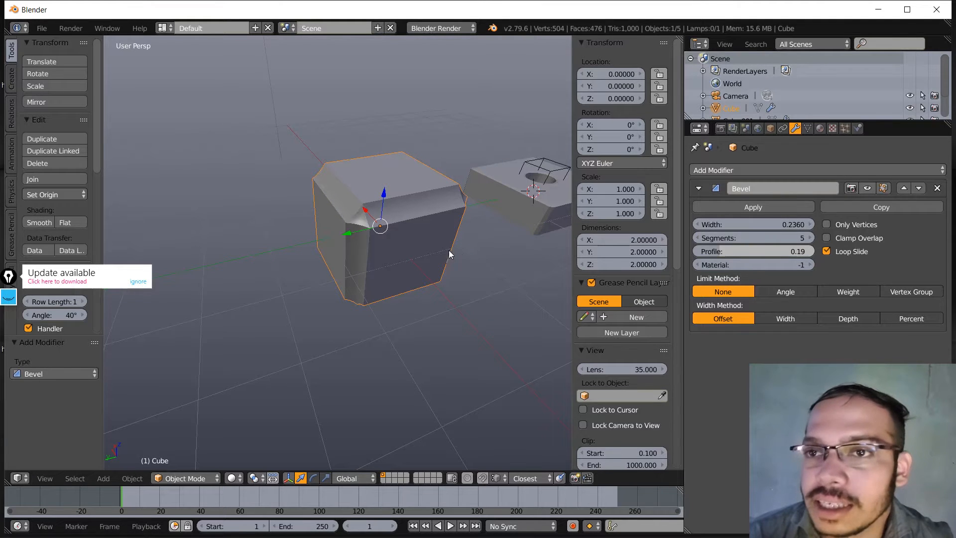
- Set the cube's bevel profile to 0.51 and inspect its rounded edges
middle_click_drag(449, 250, 359, 208)
middle_click_drag(485, 356, 513, 356)
left_click_drag(734, 249, 752, 250)
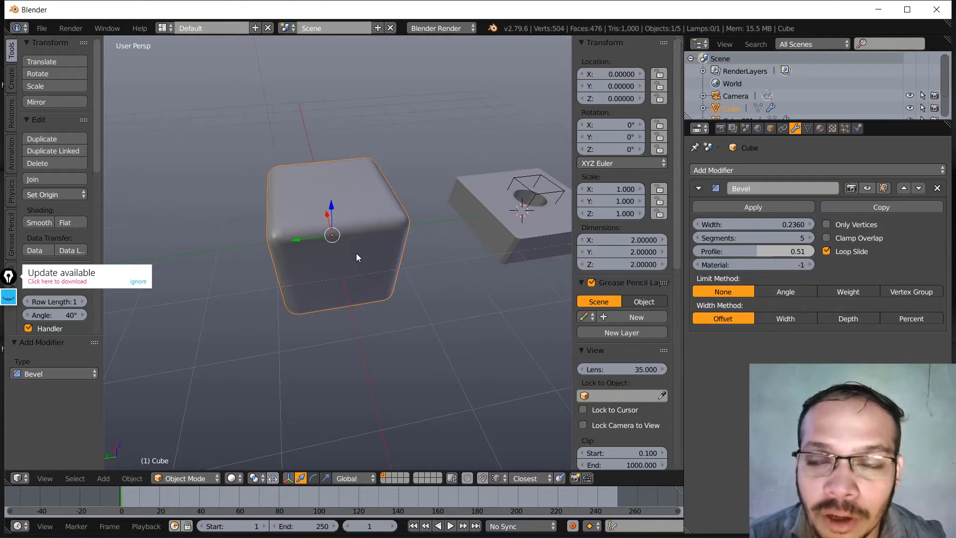
middle_click_drag(359, 258, 400, 267)
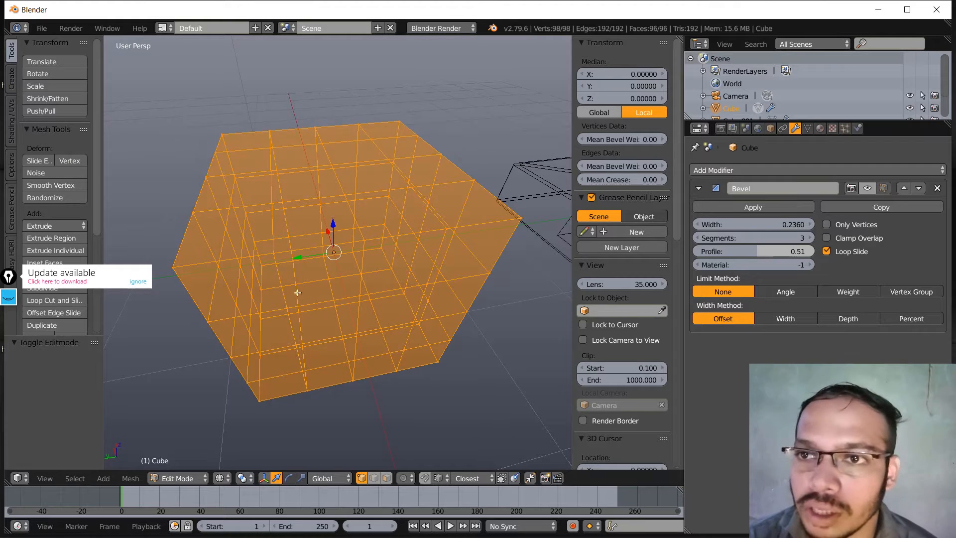
- Examine the subdivided cube's mesh, enable the bevel's display in Edit Mode, and inspect the beveled wireframe in Object Mode
middle_click_drag(297, 292, 323, 180)
scroll(342, 211, "down", 2)
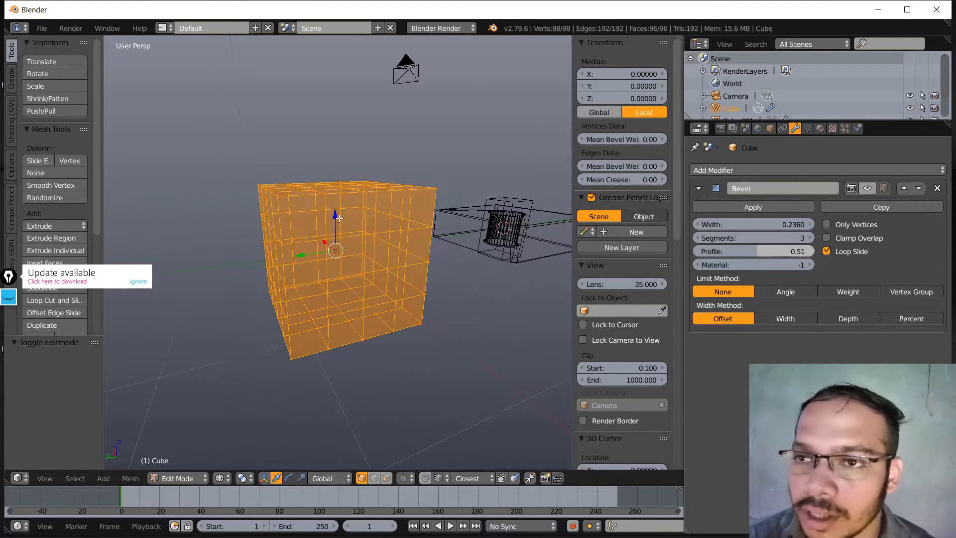
middle_click_drag(343, 211, 392, 276)
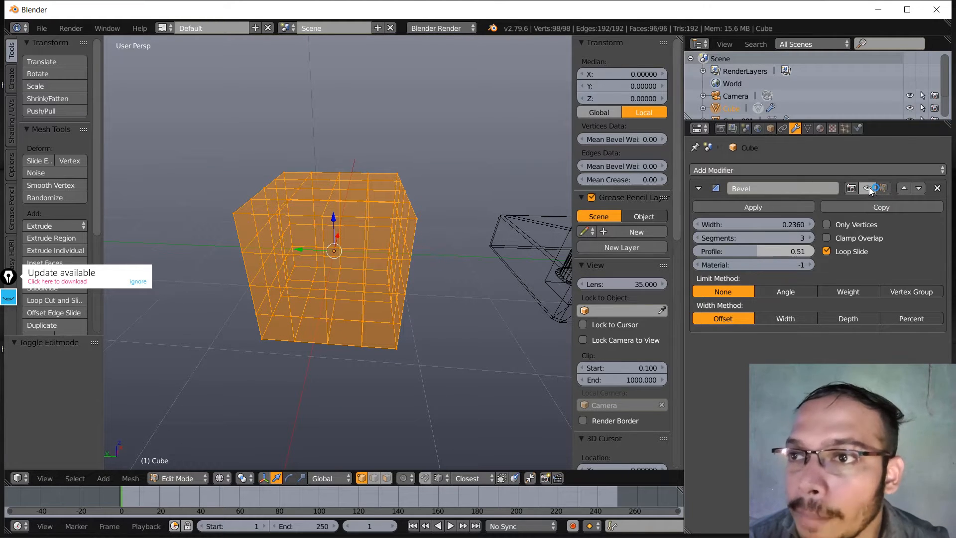
left_click(883, 188)
middle_click_drag(361, 245, 364, 251)
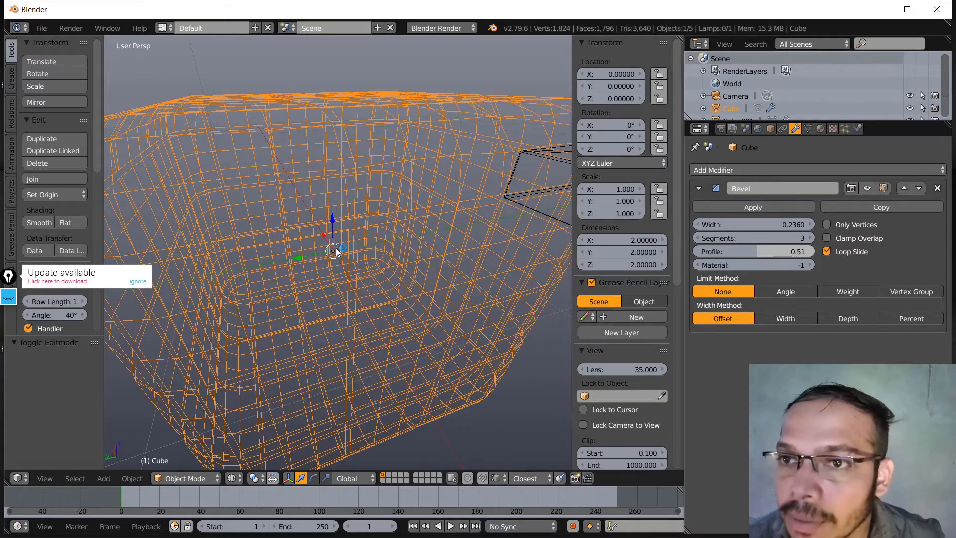
middle_click_drag(337, 249, 399, 226)
middle_click_drag(163, 194, 592, 280)
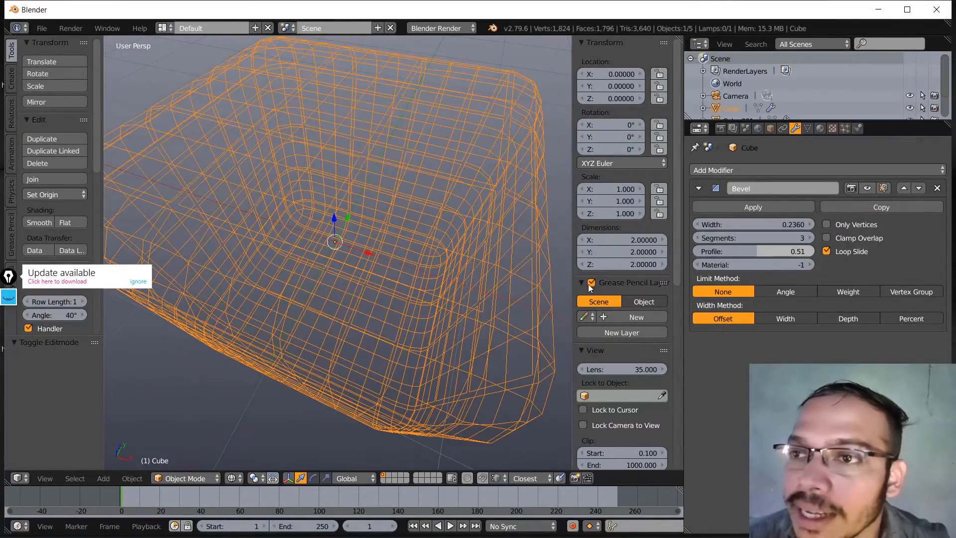
- Set the cube's bevel limit method to Angle and its mesh's Auto Smooth angle to 60°
left_click(782, 293)
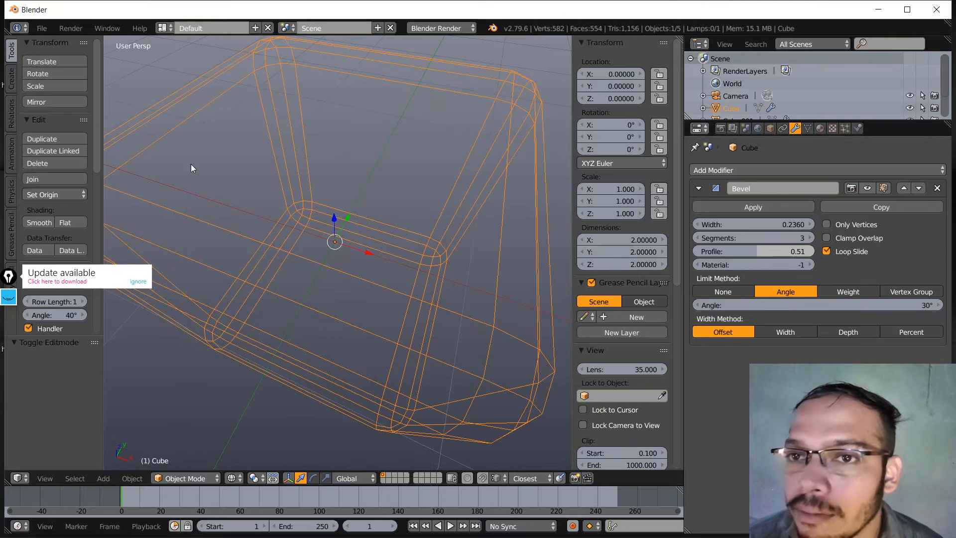
left_click(807, 128)
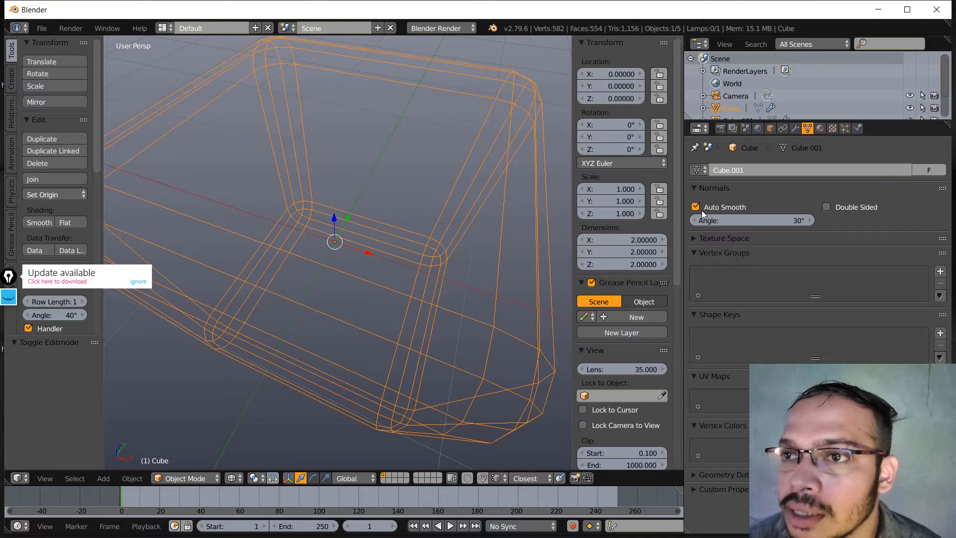
left_click(749, 220)
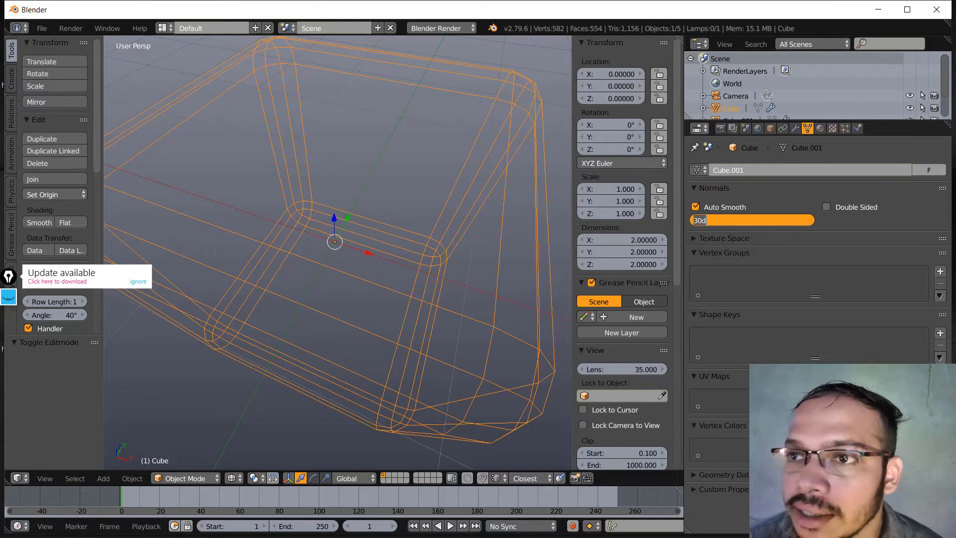
type("6")
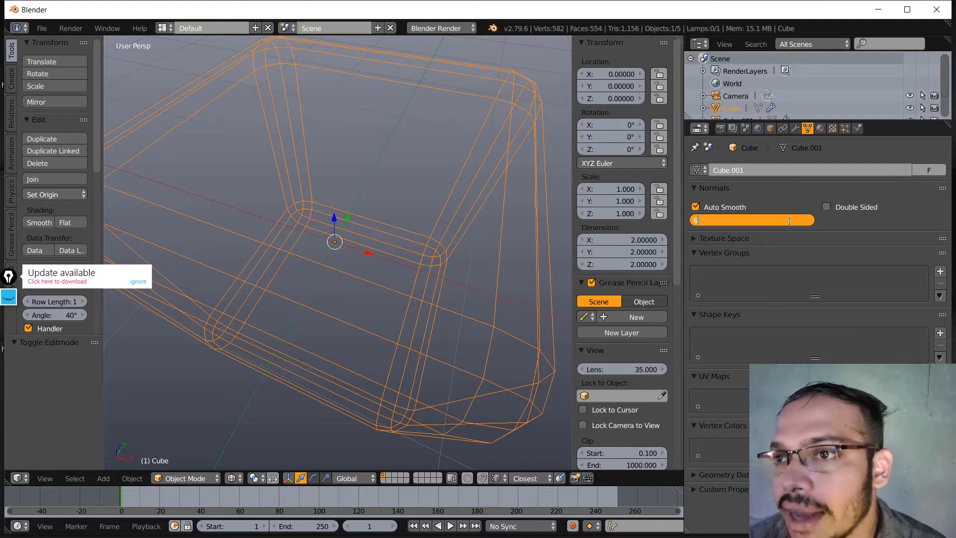
type("0")
key("Return")
middle_click_drag(408, 219, 451, 228)
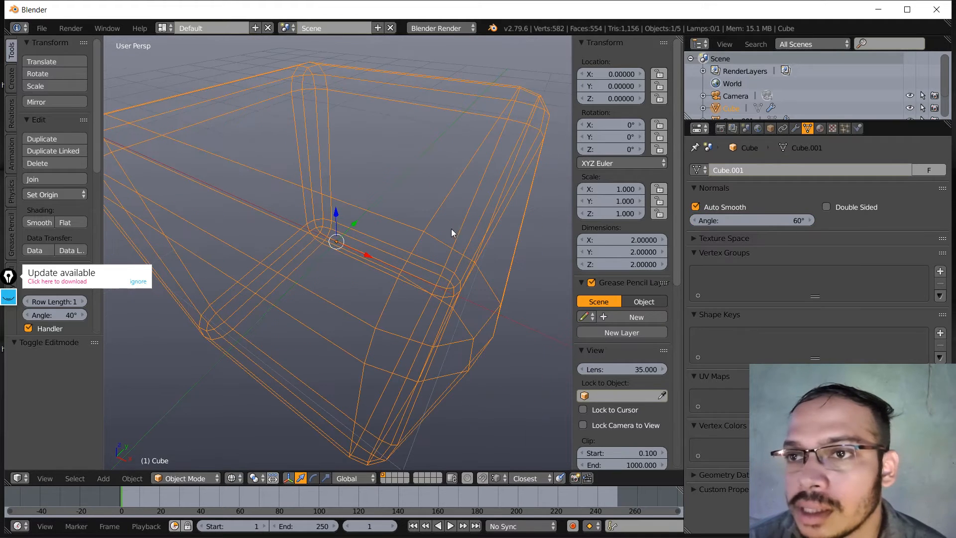
- Set the bevel's limit method to None, compare the wireframe, and switch it back to Angle
left_click(795, 129)
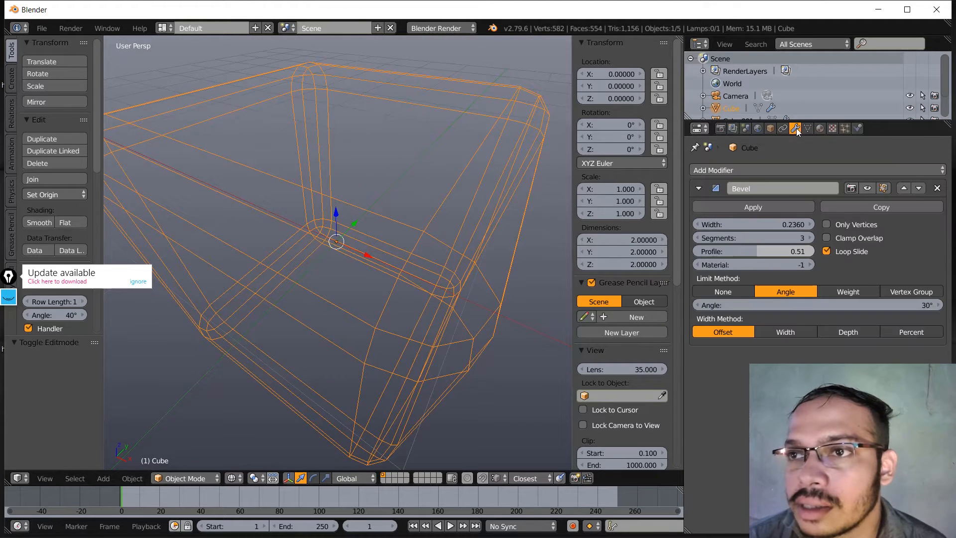
left_click(733, 291)
middle_click_drag(543, 248, 450, 207)
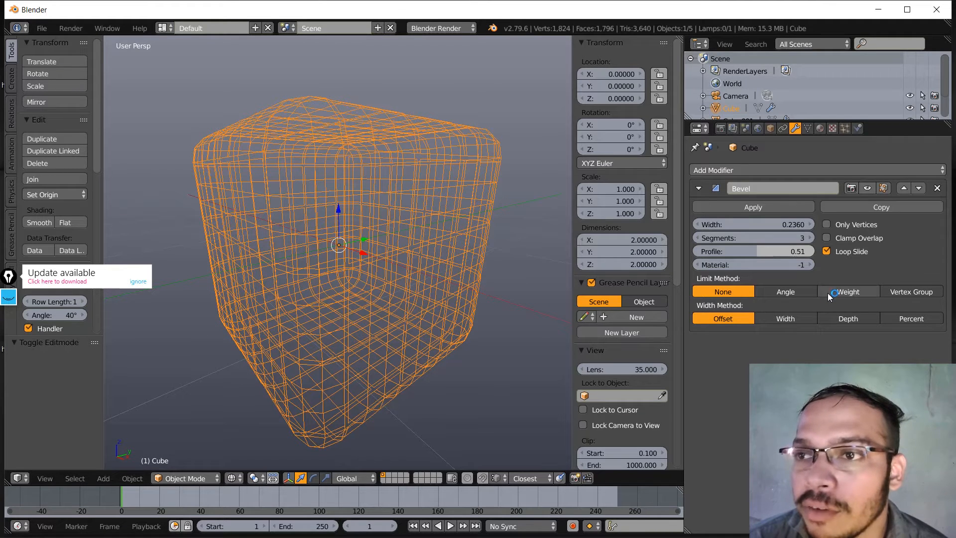
left_click(786, 294)
middle_click_drag(495, 289, 328, 307)
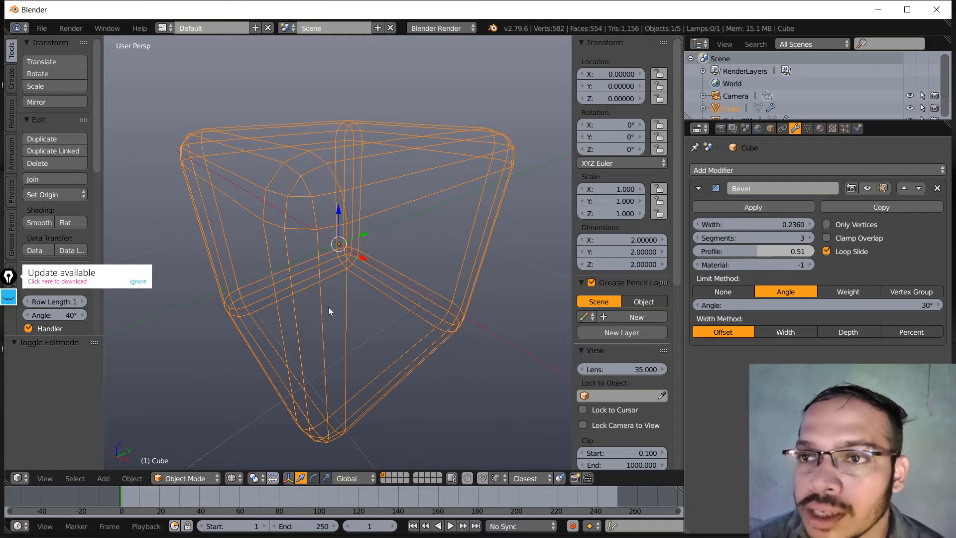
- Set the bevel's limit angle to 60° and inspect the cube's wireframe
left_click(896, 305)
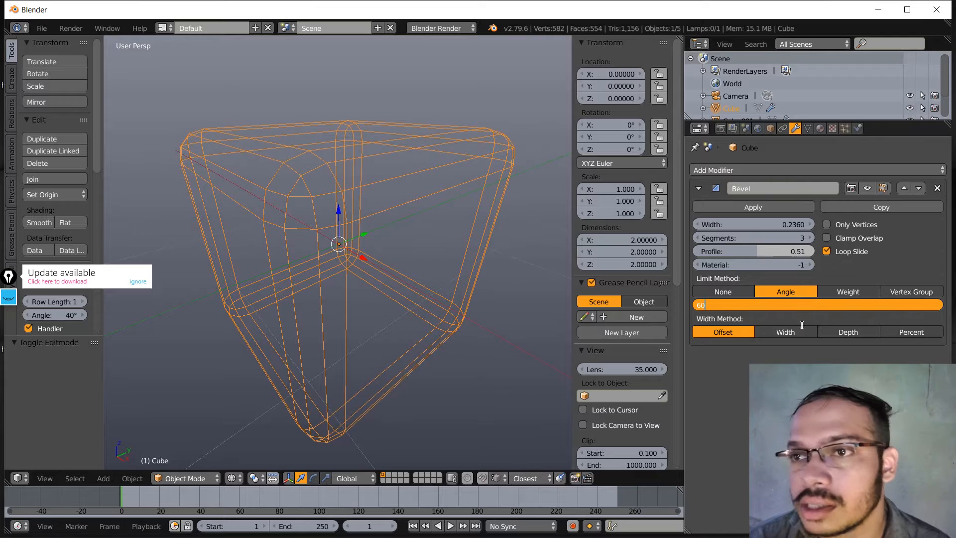
type("60")
key("Return")
middle_click_drag(388, 311, 399, 160)
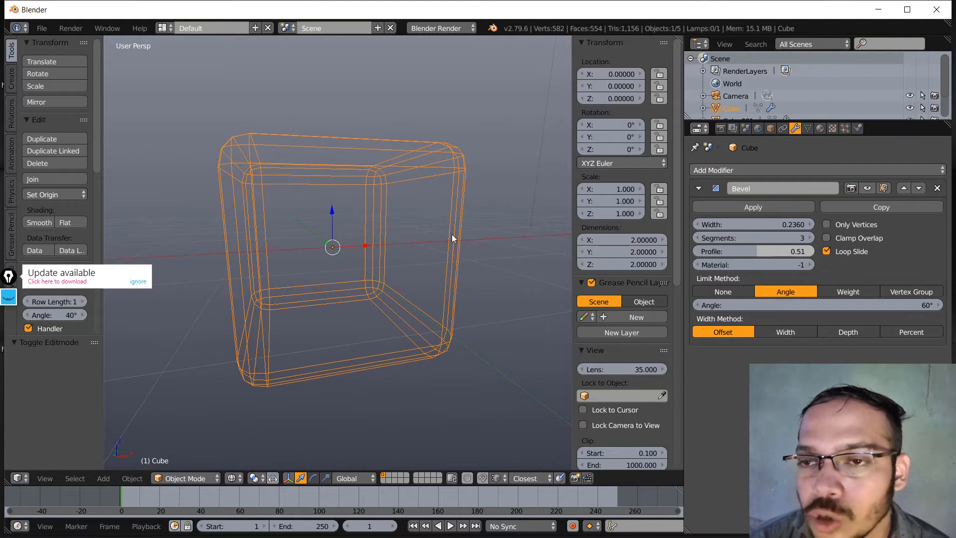
middle_click_drag(443, 342, 457, 331)
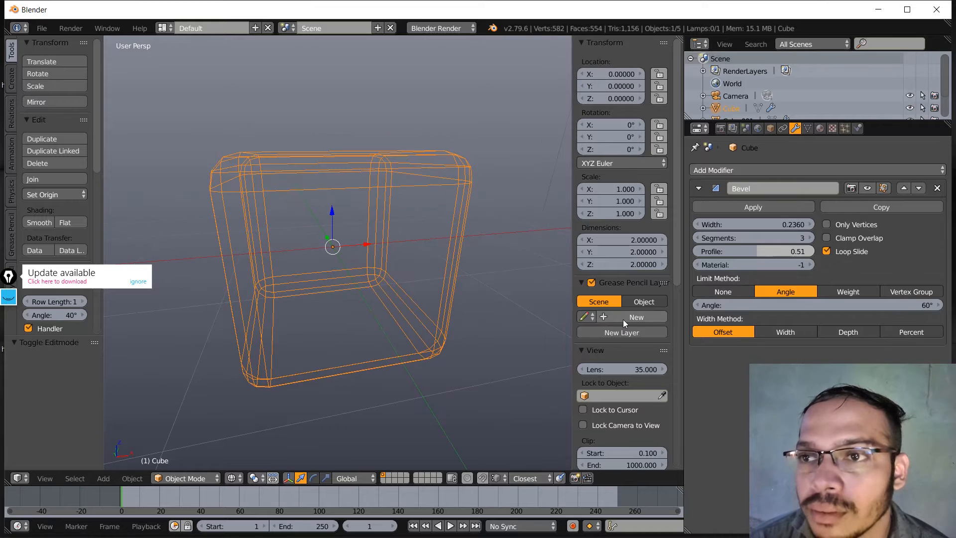
- Examine the cube's subdivided mesh in Edit Mode against the bevel, and return to Object Mode
middle_click_drag(521, 327, 401, 339)
key("Tab")
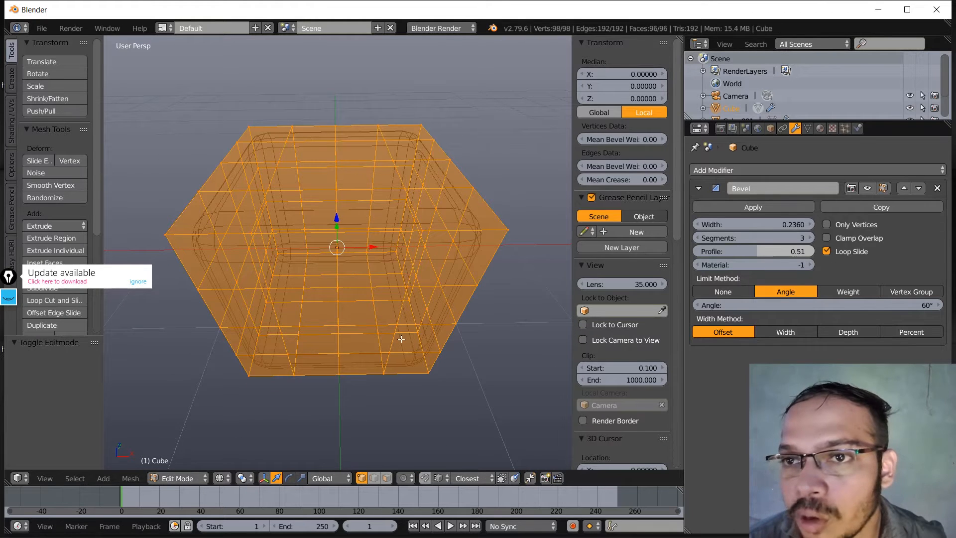
key("Tab")
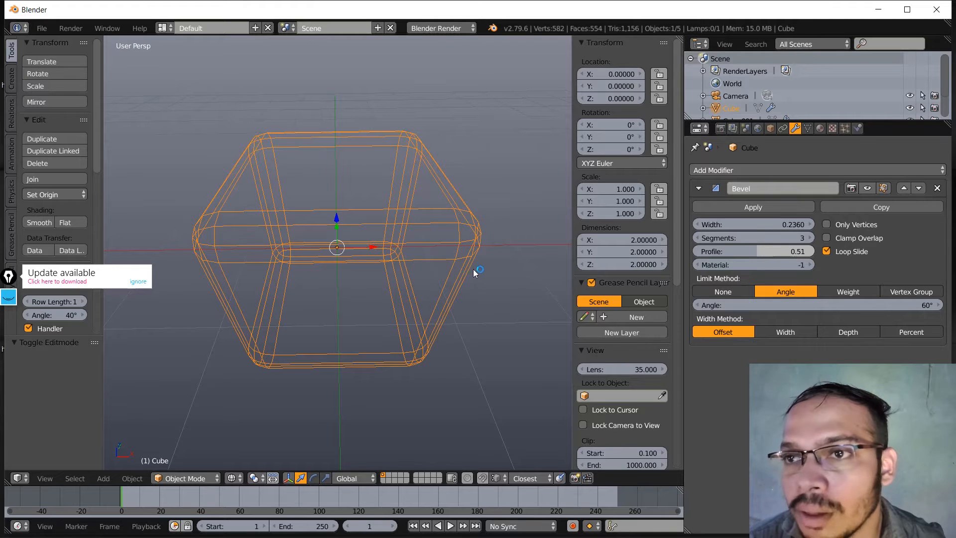
middle_click_drag(473, 269, 411, 278)
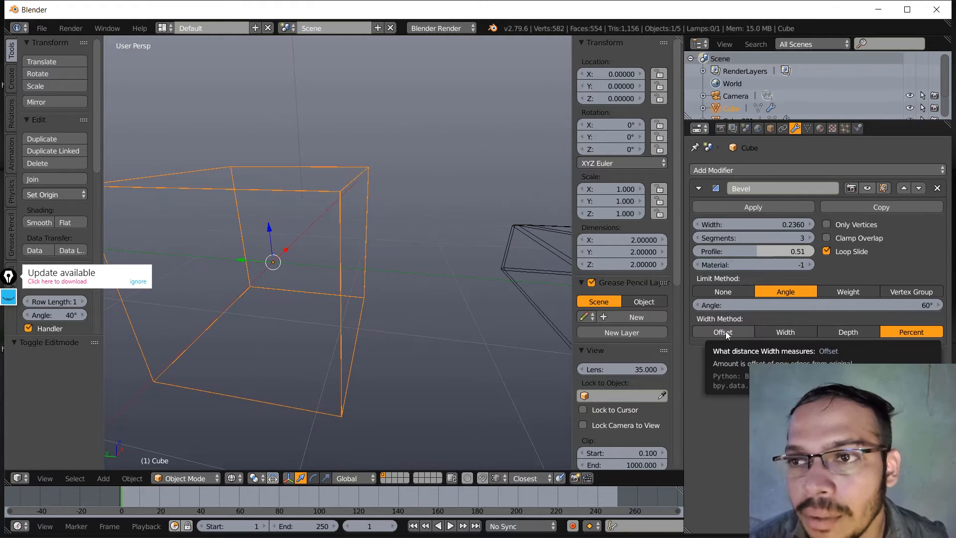
- Compare the Offset and Width methods of the cube's bevel, return to Offset, and set the bevel width to 0.182
left_click(725, 330)
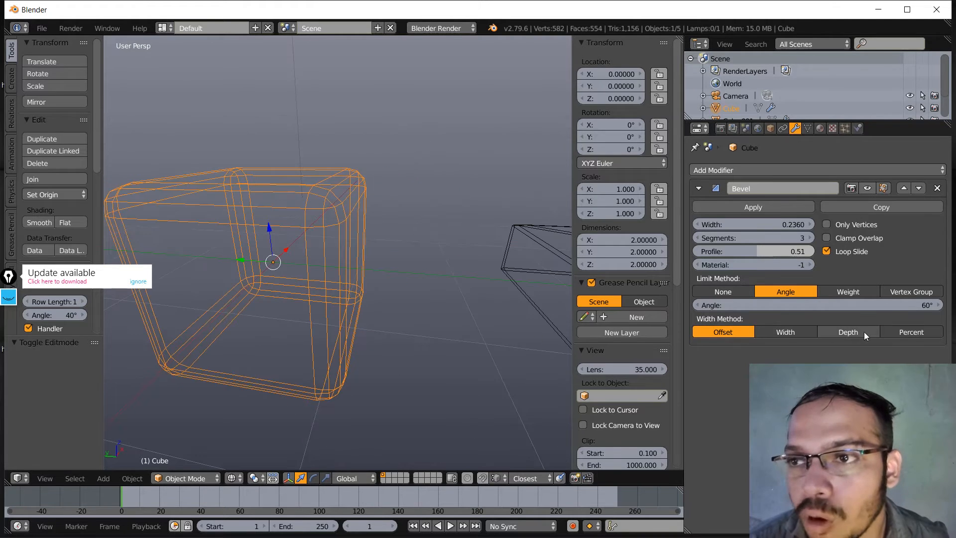
left_click(776, 333)
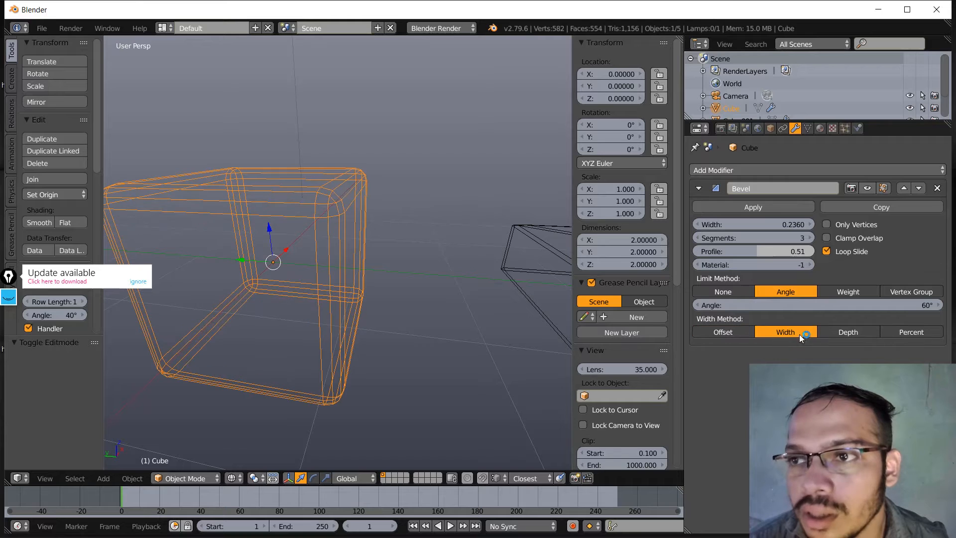
left_click(738, 332)
left_click_drag(755, 225, 758, 224)
- Try the Width and Depth methods on the cube's bevel, set the width method to Percent, and inspect the cube
left_click(795, 332)
left_click(849, 331)
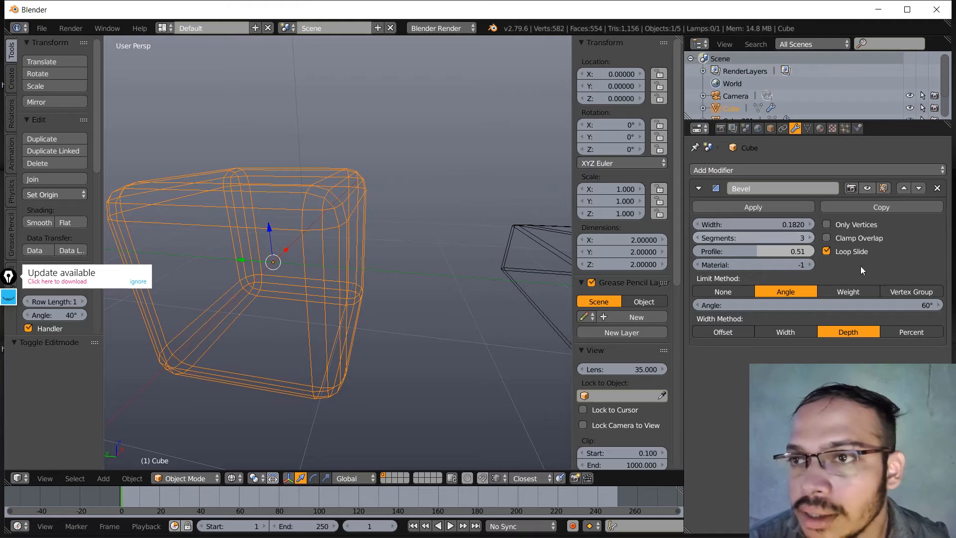
left_click(916, 331)
scroll(415, 229, "down", 4)
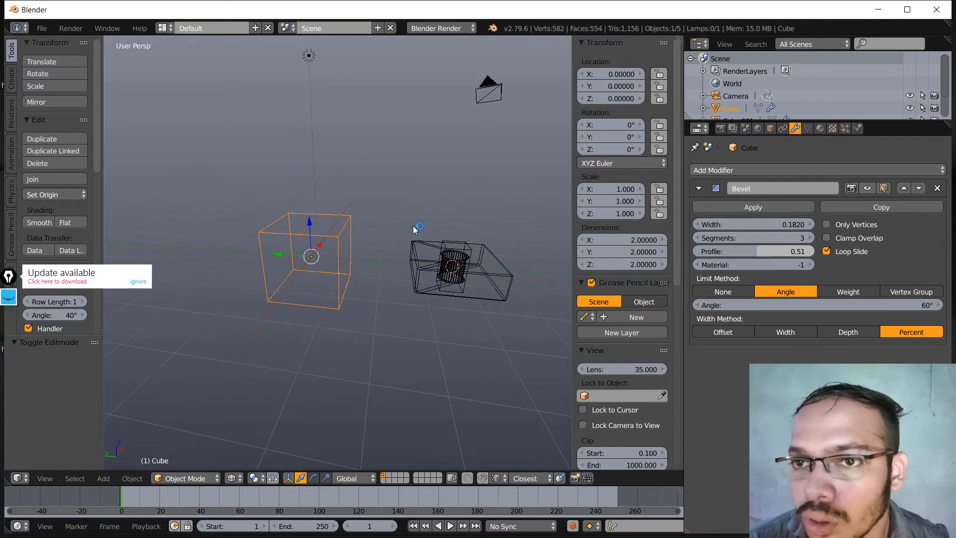
middle_click_drag(413, 226, 413, 264)
scroll(373, 328, "up", 4)
middle_click_drag(351, 307, 409, 210, "shift")
middle_click_drag(410, 210, 399, 206)
middle_click_drag(311, 269, 357, 178)
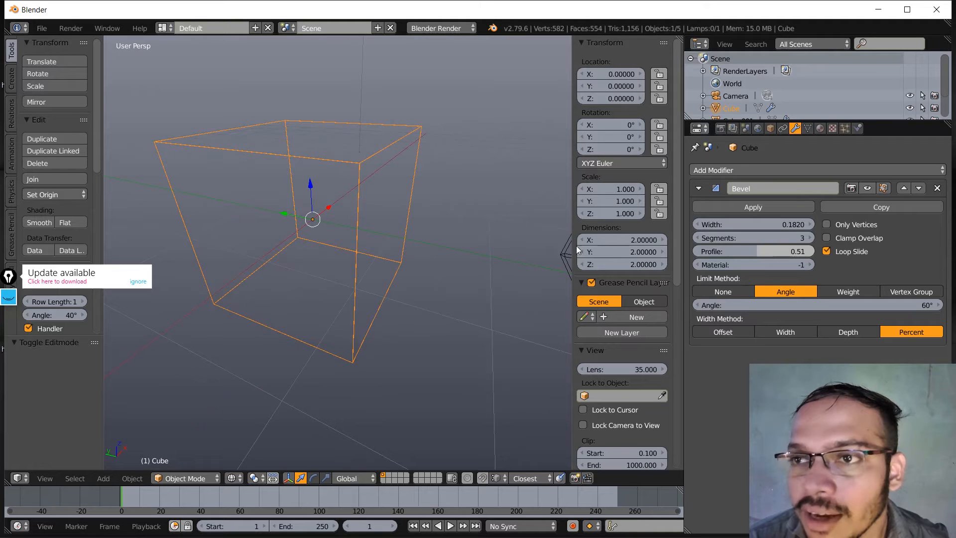
- Set the cube's percent-based bevel width to 10 and inspect the edges
left_click(764, 223)
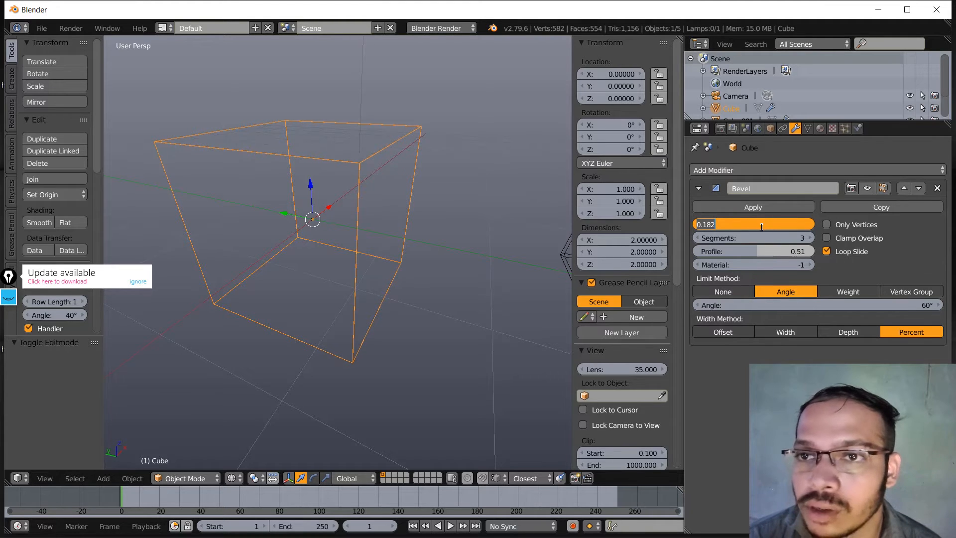
type("10")
key("Return")
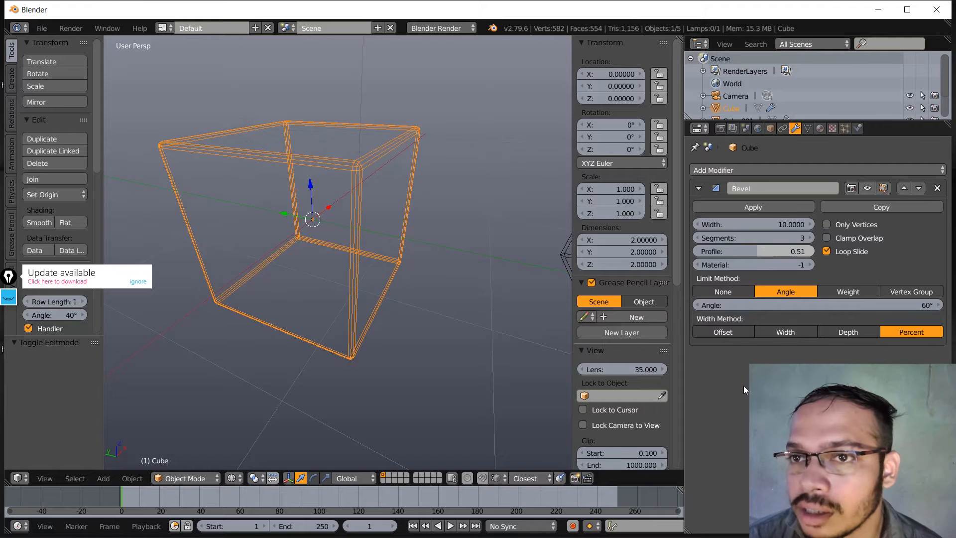
scroll(365, 223, "up", 5)
scroll(366, 222, "down", 5)
- Set the cube's percent-based bevel width to 30 and inspect the wider edges
left_click(752, 224)
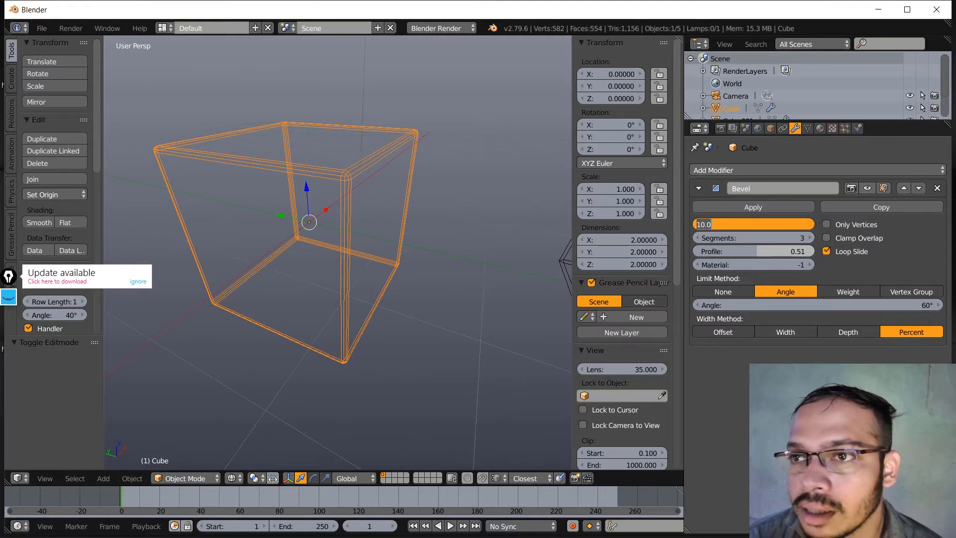
type("30")
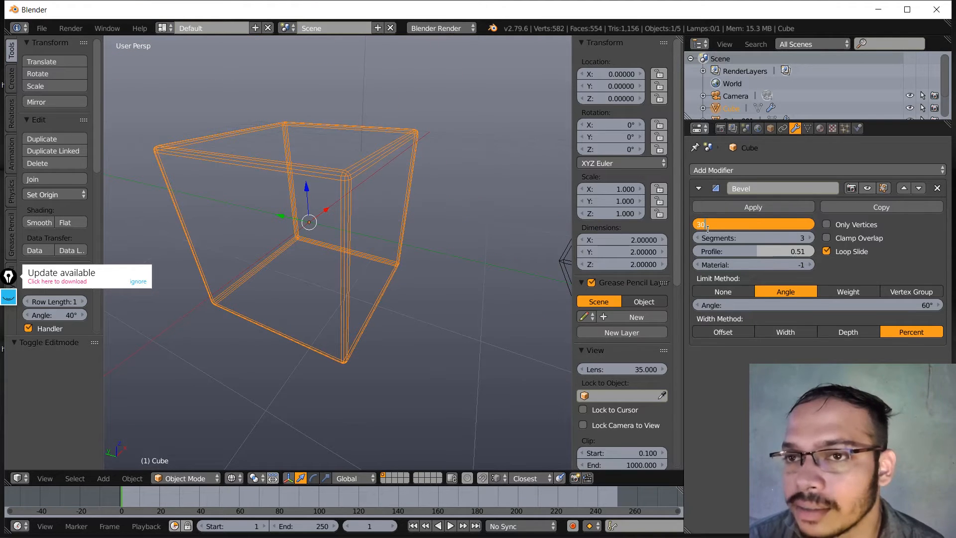
key("Return")
middle_click_drag(330, 241, 367, 271)
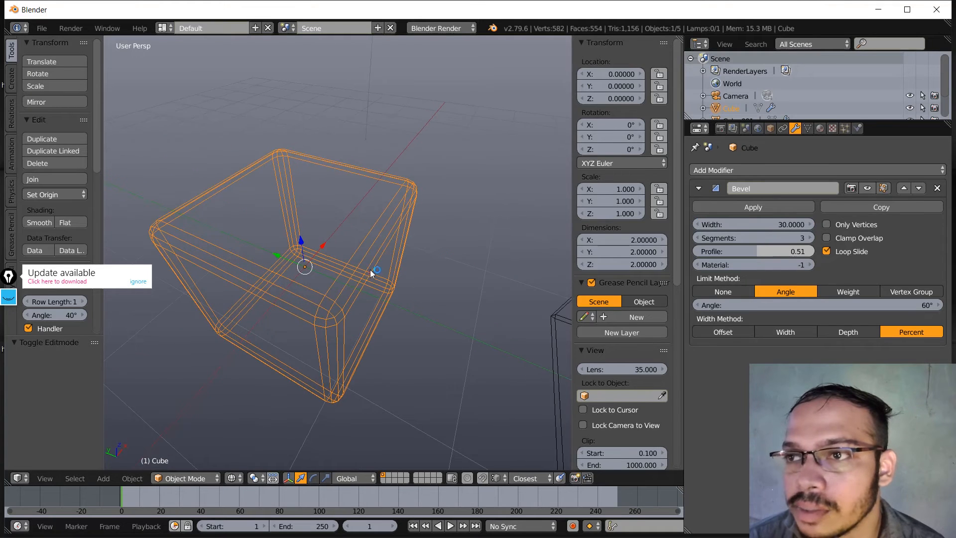
- Compare the Depth and Offset width methods on the cube in solid shading, and return to Percent
left_click(846, 332)
scroll(409, 271, "down", 6)
key("z")
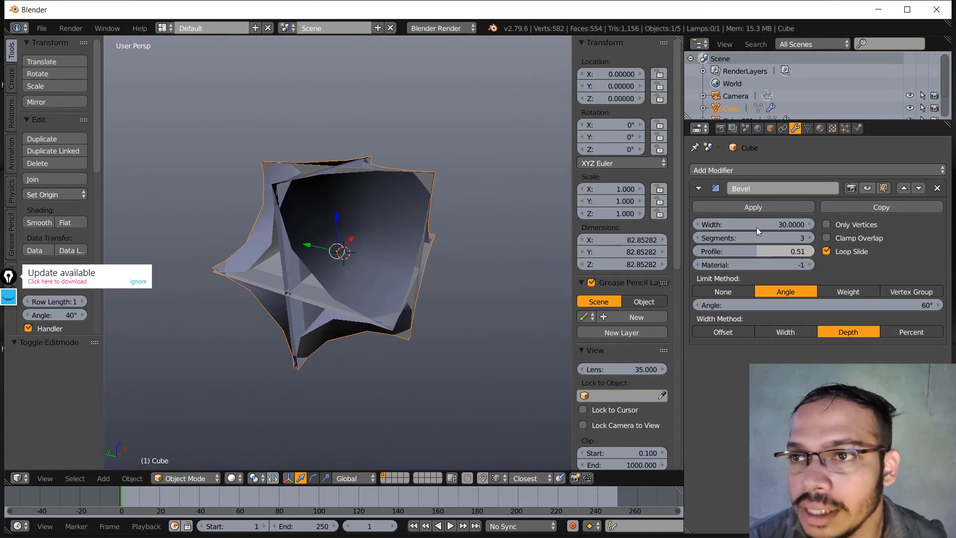
left_click(798, 333)
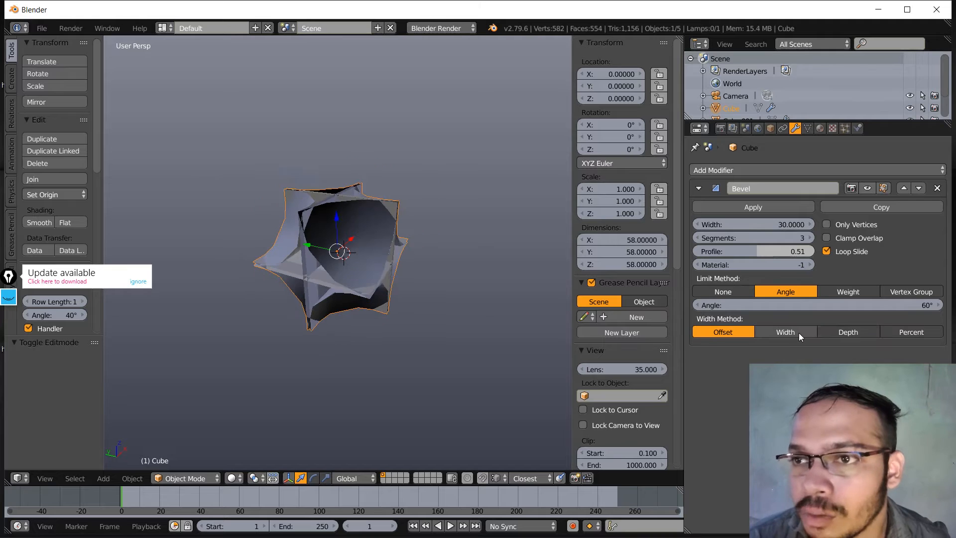
left_click(843, 335)
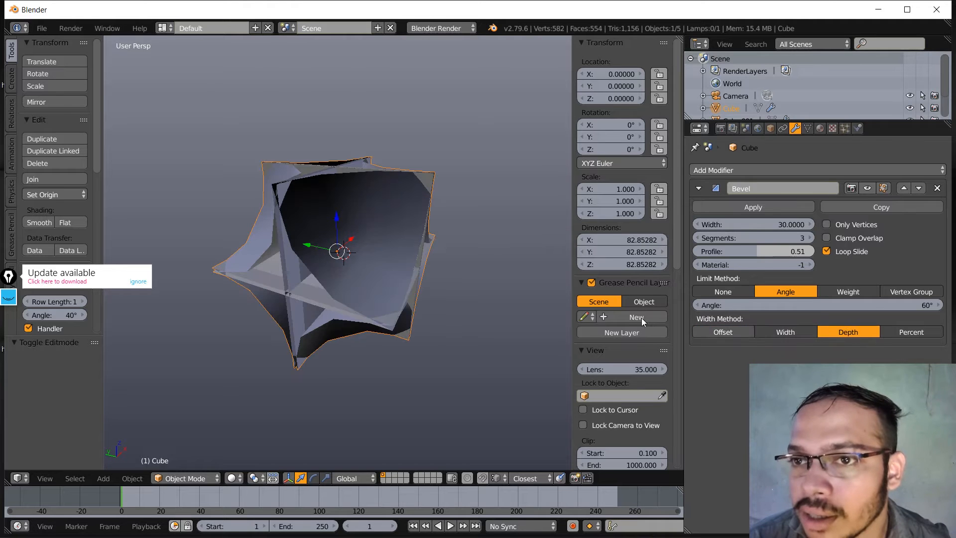
middle_click_drag(413, 272, 478, 304)
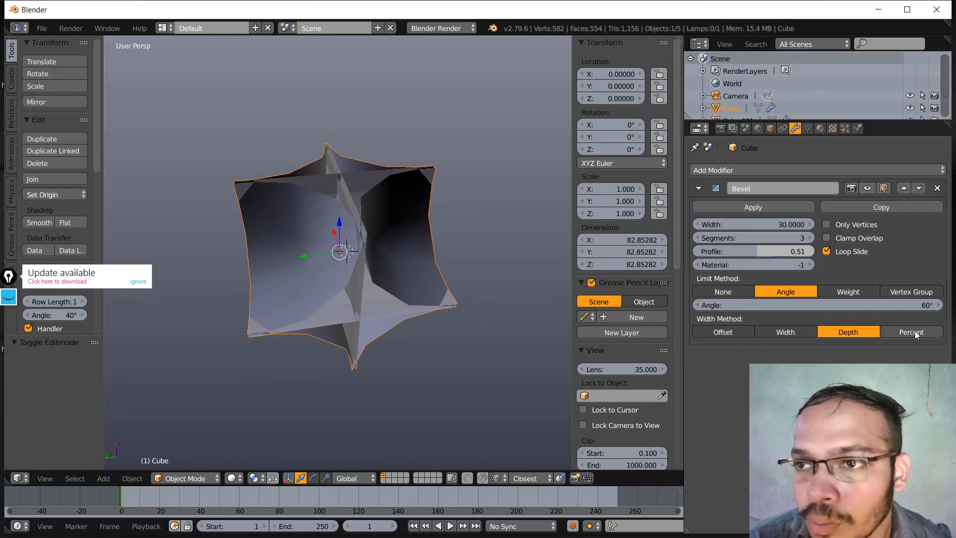
left_click(911, 332)
scroll(364, 256, "up", 3)
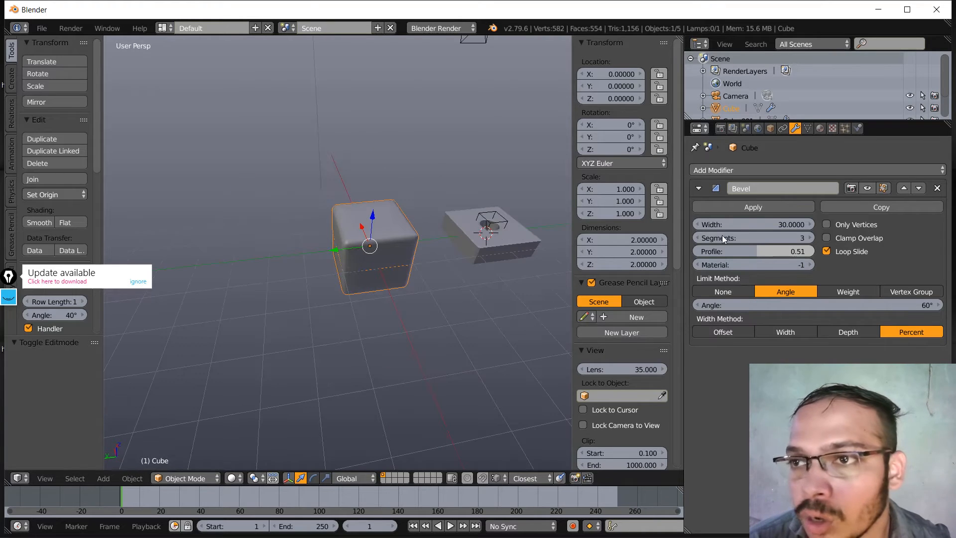
- Compare the Width and Offset methods, keep Width, set the bevel width to 0.1, and inspect the cube
left_click(781, 332)
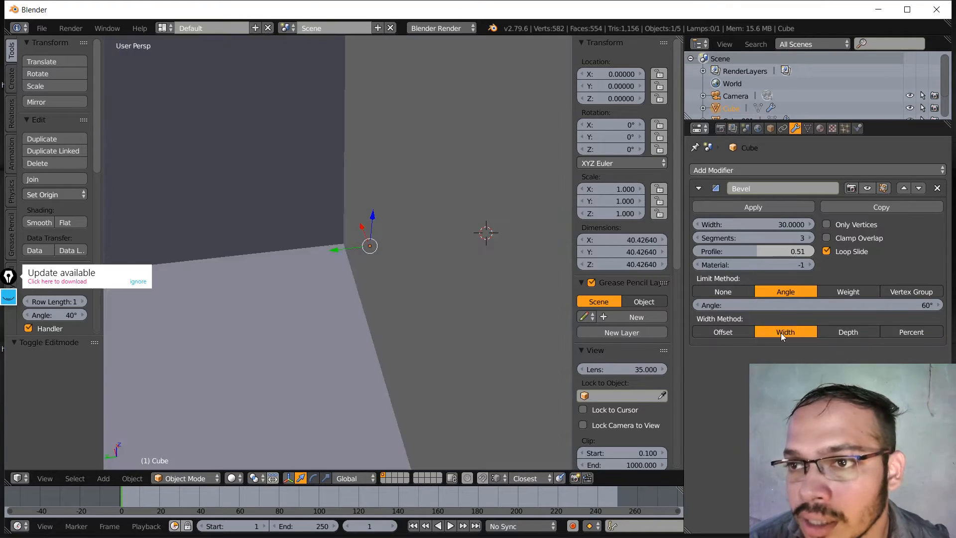
left_click(719, 334)
left_click(797, 331)
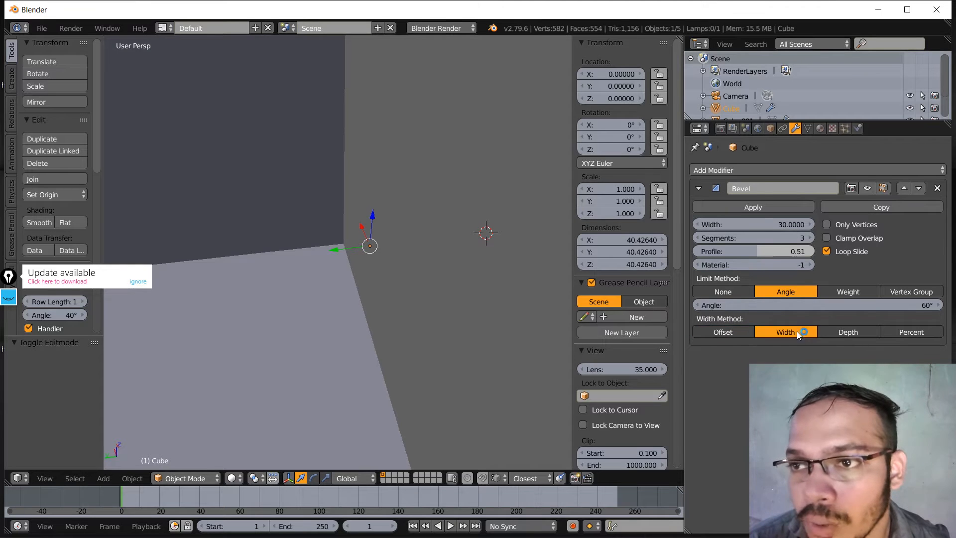
left_click(768, 228)
type("1")
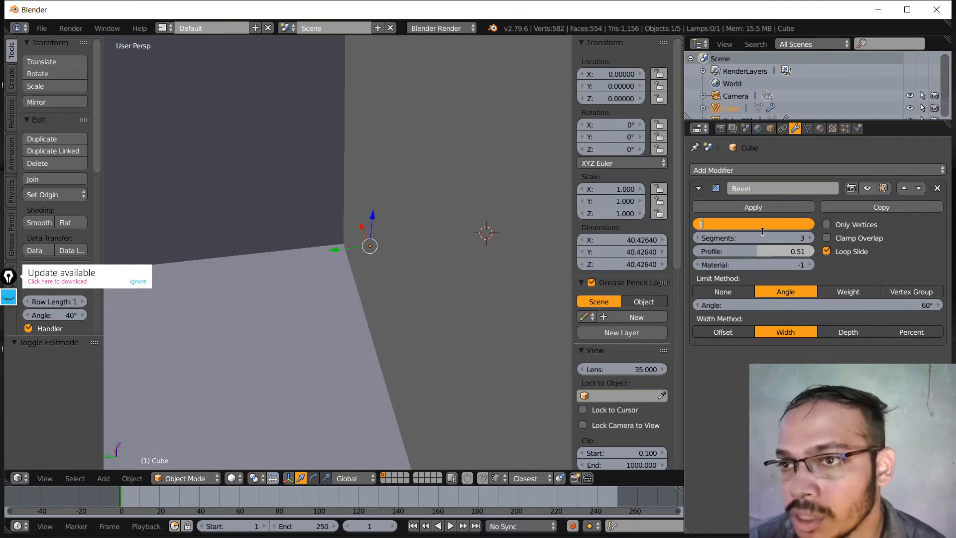
key("Return")
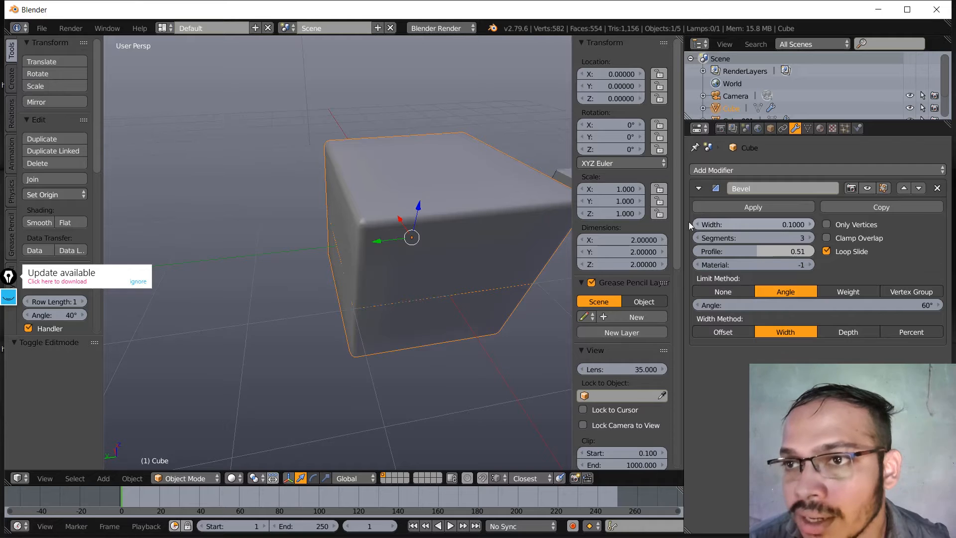
middle_click_drag(491, 246, 432, 258)
- Switch the bevel's limit method to Weight and raise the bevel width to 0.621
left_click(855, 292)
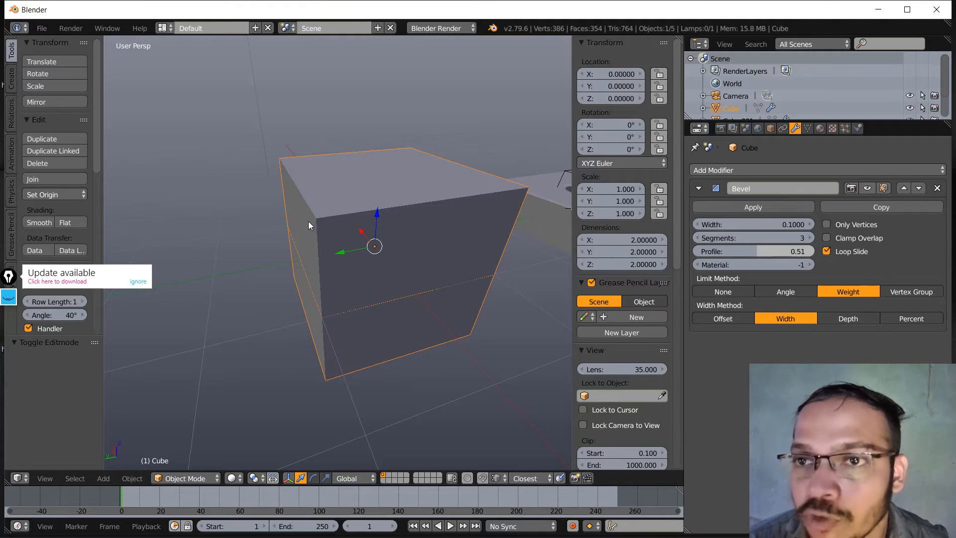
left_click_drag(778, 225, 801, 225)
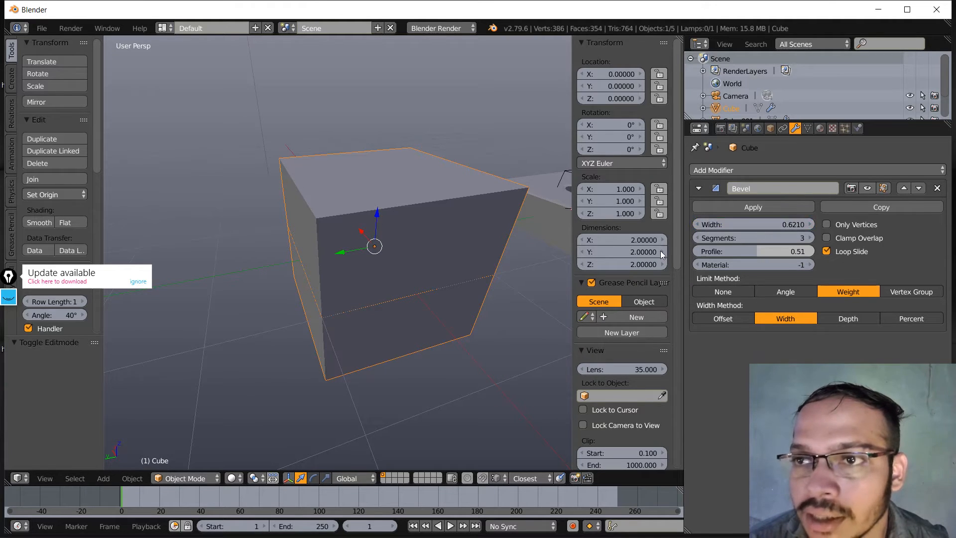
middle_click_drag(438, 239, 349, 239)
- Select the cube's vertical corner edge loop in Edit Mode and locate the edge bevel weight command
key("Tab")
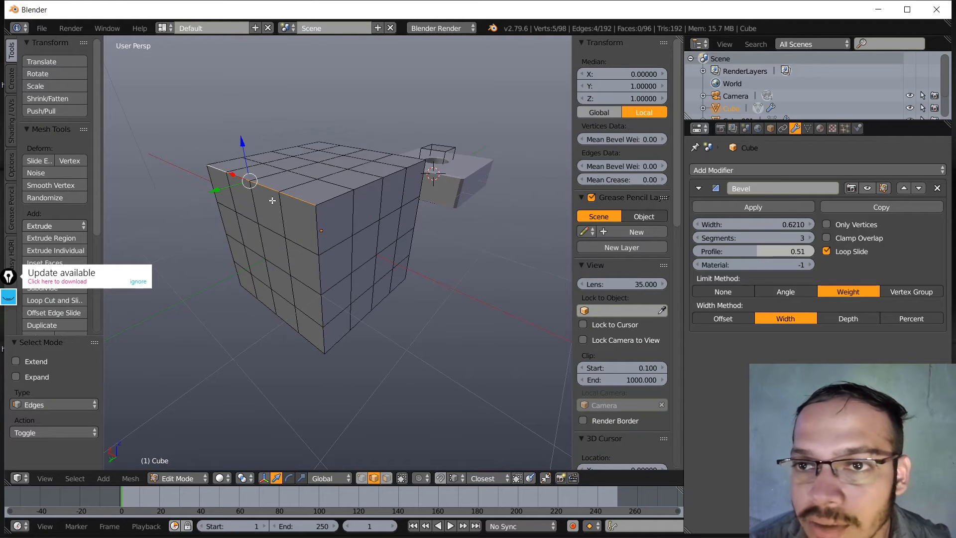
right_click(319, 223, "alt")
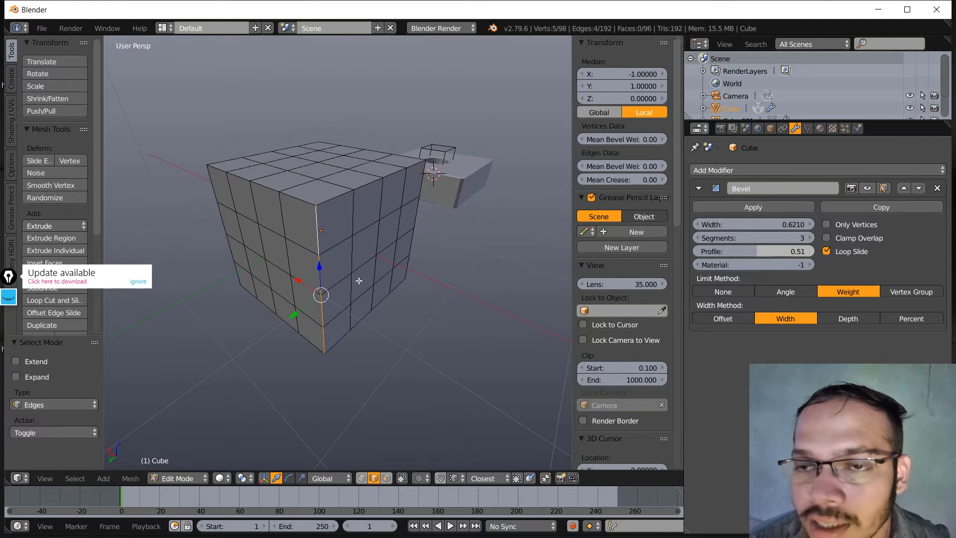
left_click(130, 478)
mouse_move(145, 324)
mouse_move(256, 183)
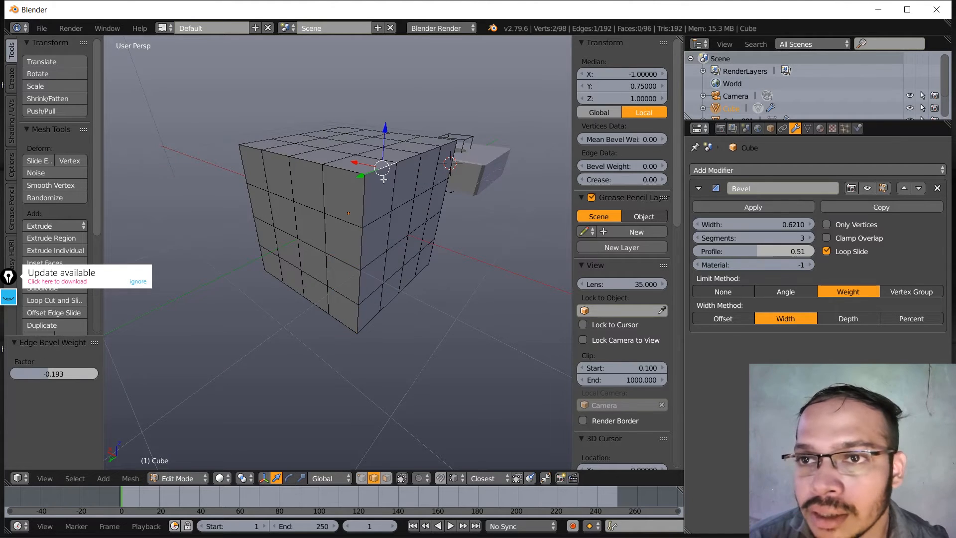
- Give the edge loop along the cube's top front border a bevel weight of about 0.42
middle_click_drag(399, 214, 427, 220)
key("ctrl+e")
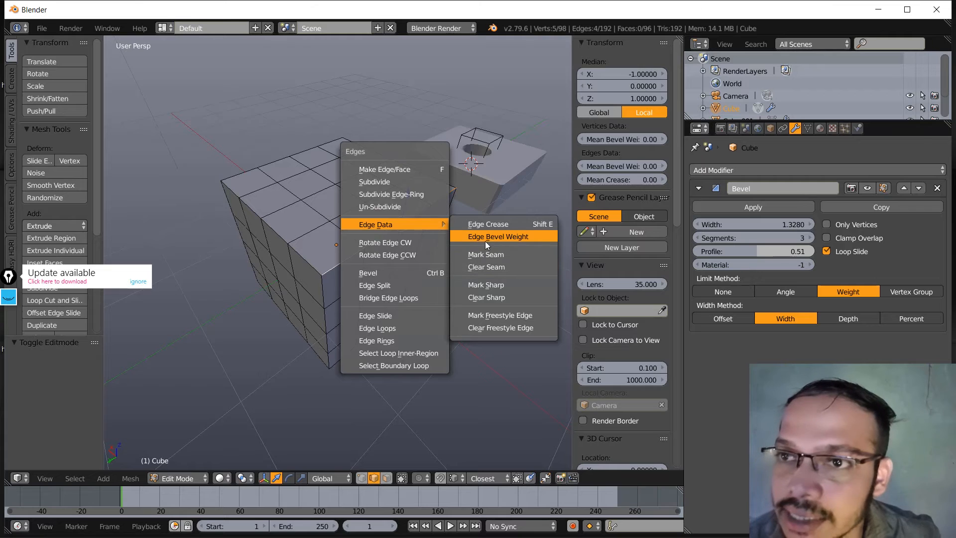
left_click(513, 237)
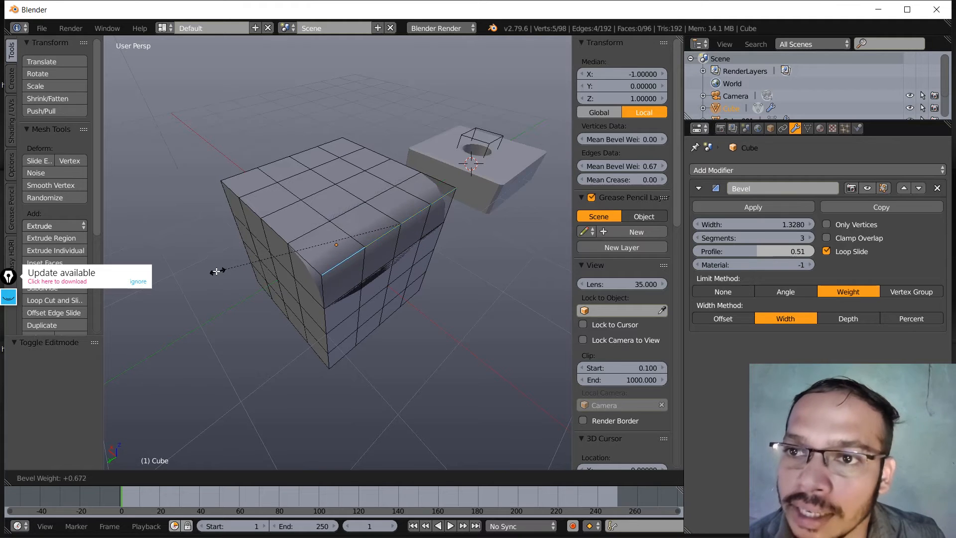
left_click(245, 264)
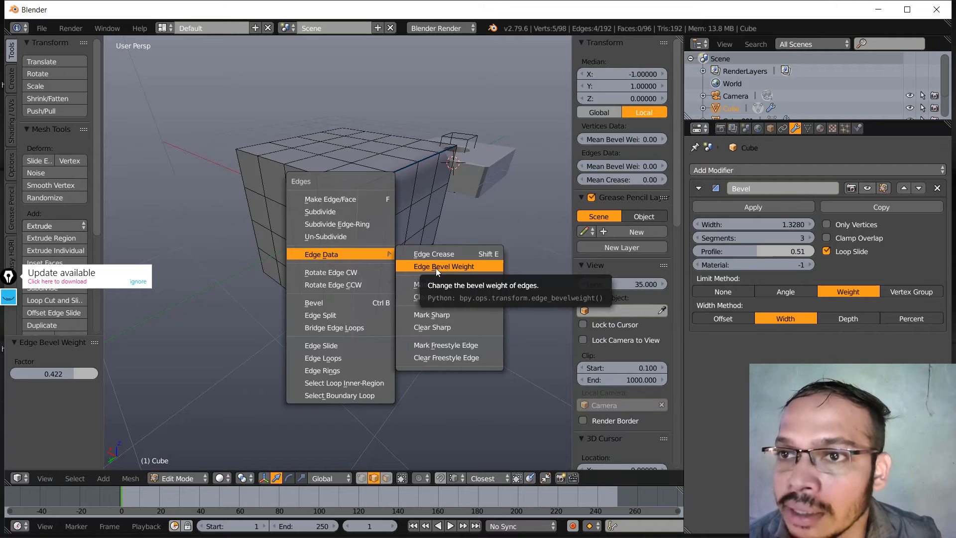
- Give the vertical corner edge loop a bevel weight of about 0.5, and check the weights of single edges near the top border
left_click(436, 268)
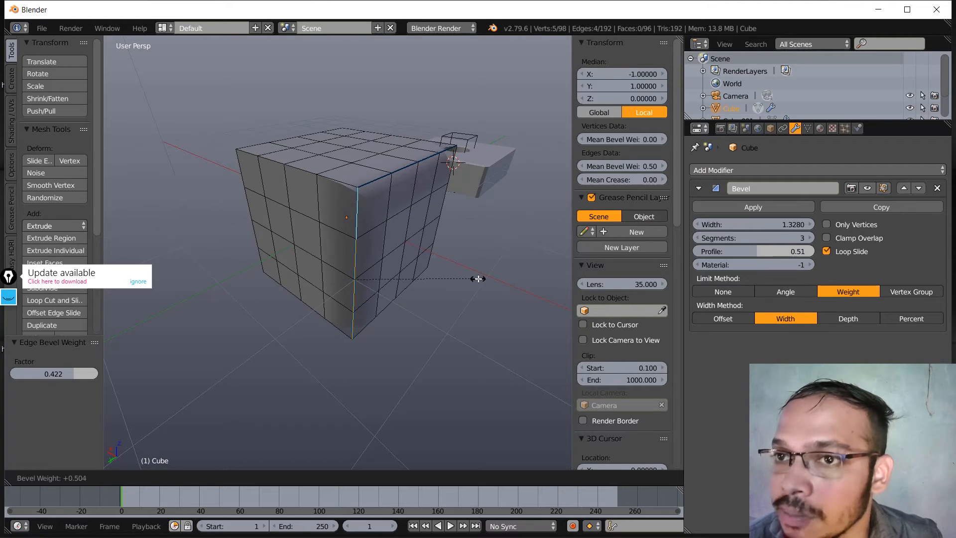
left_click(465, 274)
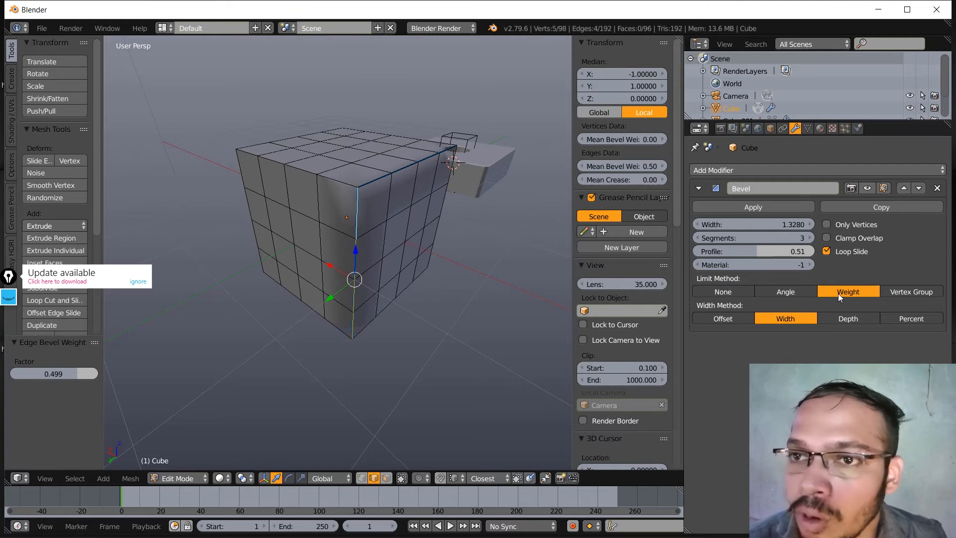
right_click(390, 179)
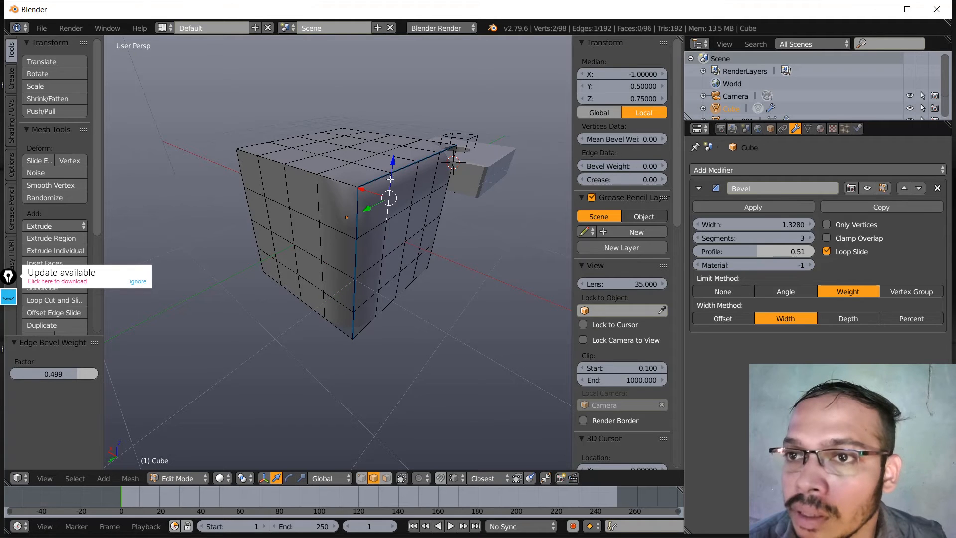
right_click(406, 165)
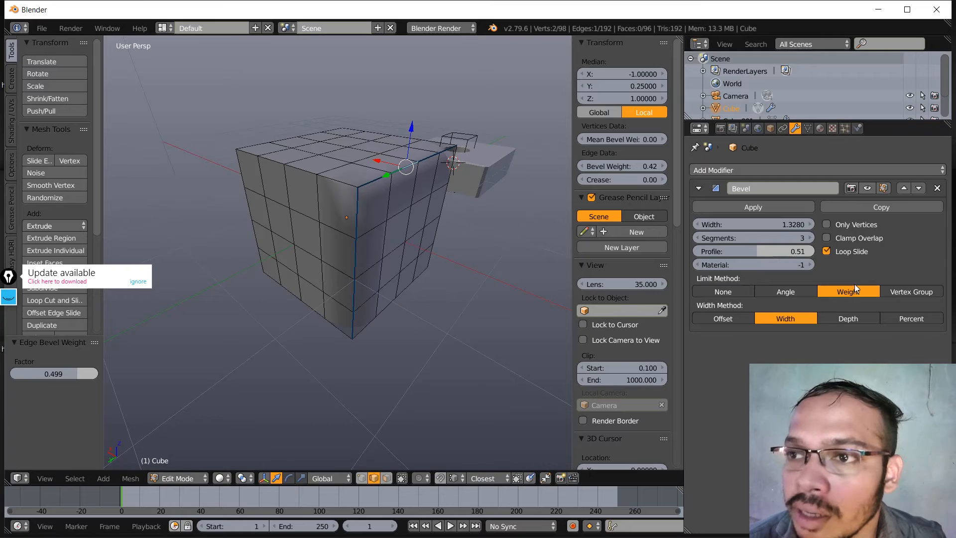
- Switch the bevel's limit method to Vertex Group and turn off the modifier's viewport display
left_click(911, 292)
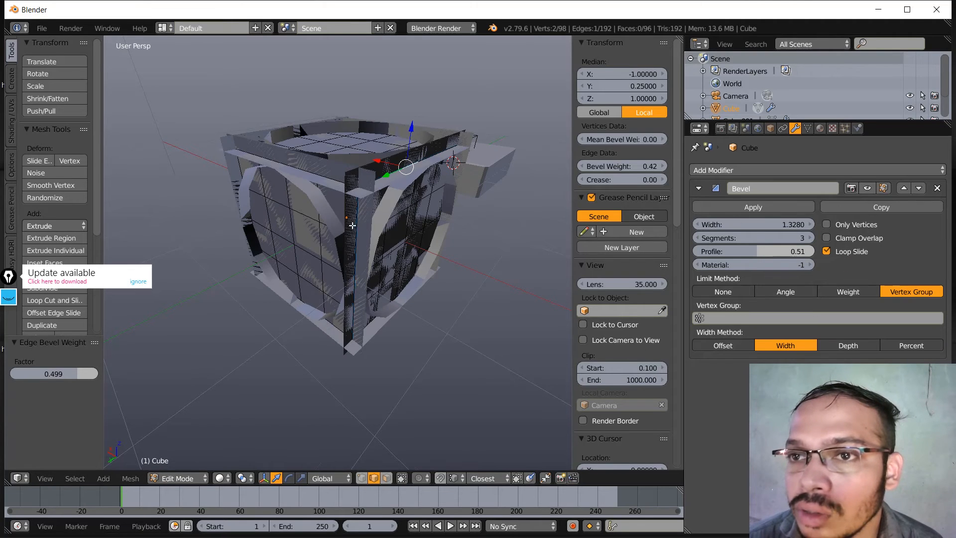
middle_click_drag(564, 331, 325, 172)
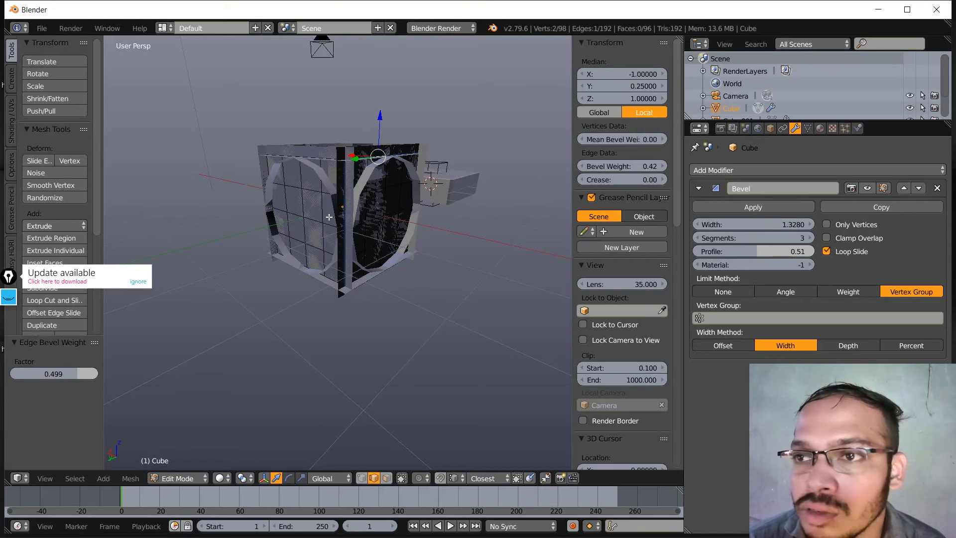
left_click(867, 188)
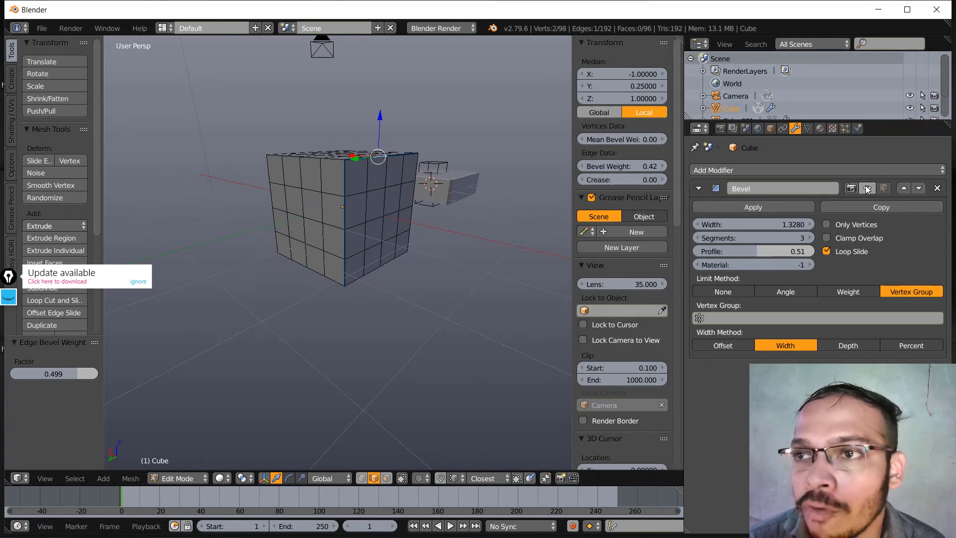
- Switch to vertex selection and select the path of vertices down one vertical corner of the cube
middle_click_drag(295, 260, 434, 182)
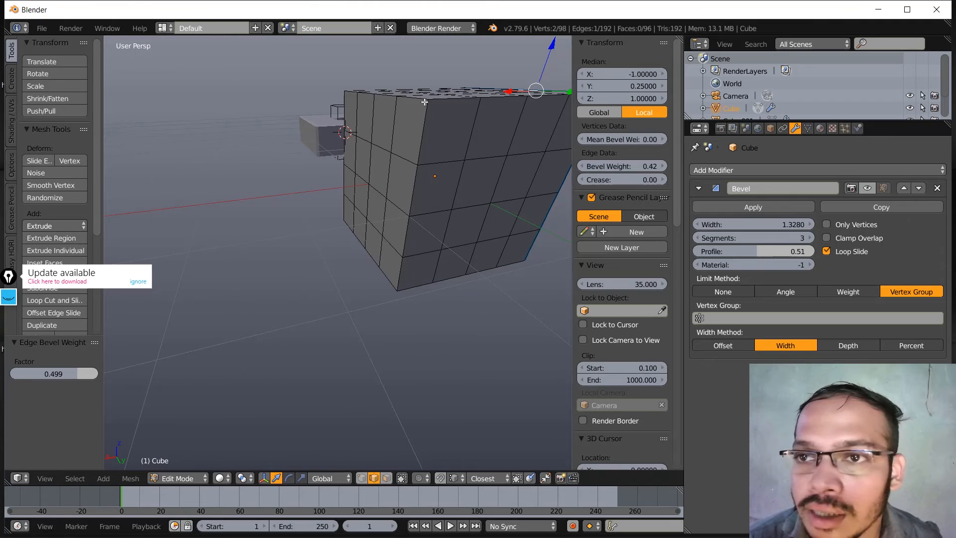
middle_click_drag(424, 102, 352, 250)
key("ctrl+Tab")
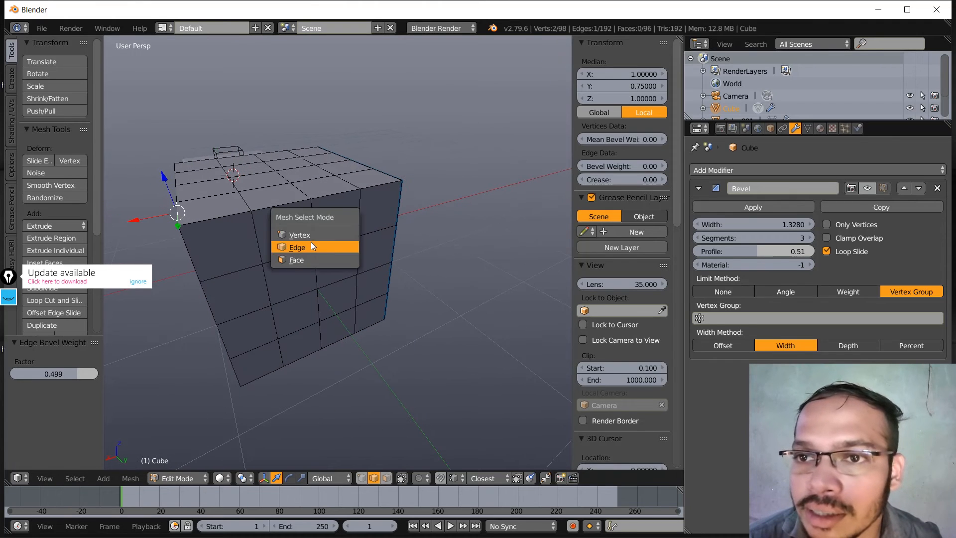
scroll(630, 433, "down", 20)
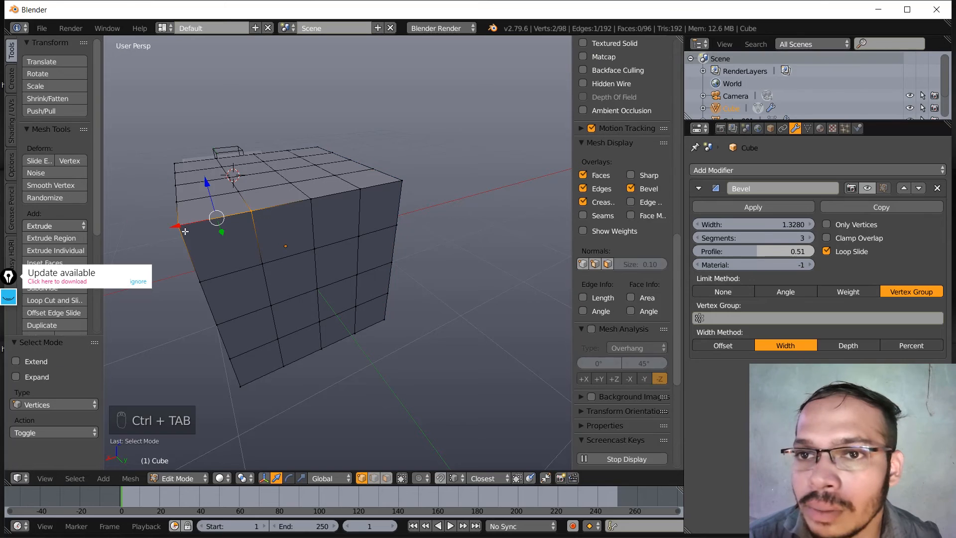
right_click(184, 233)
middle_click_drag(208, 245, 328, 315)
right_click(295, 302, "ctrl")
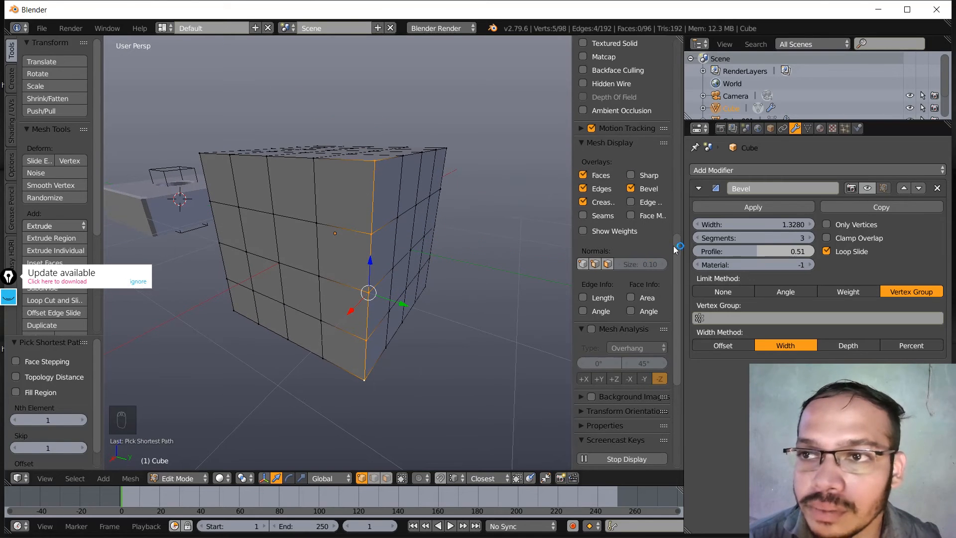
- Add a vertex group to the cube's mesh and assign the selected corner vertices to it
left_click(807, 128)
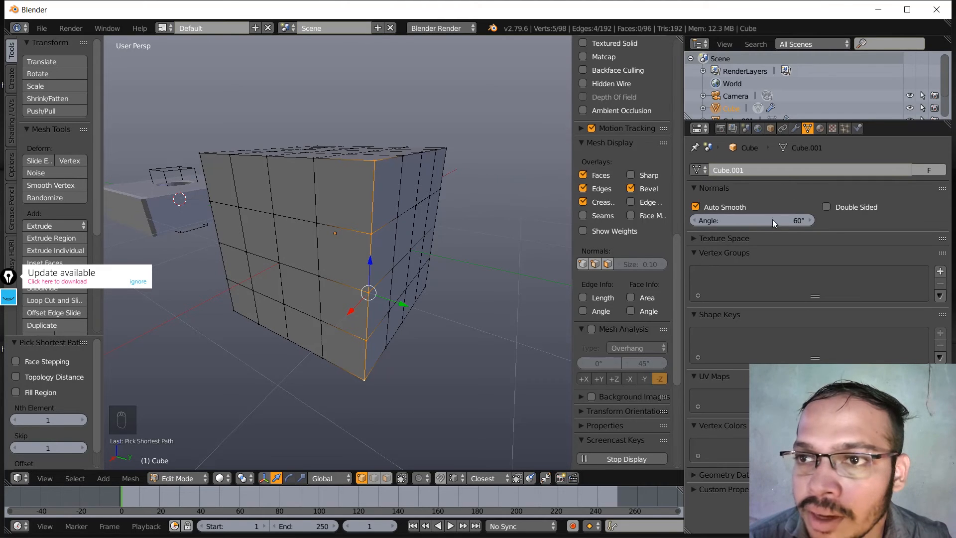
left_click(941, 271)
left_click(715, 340)
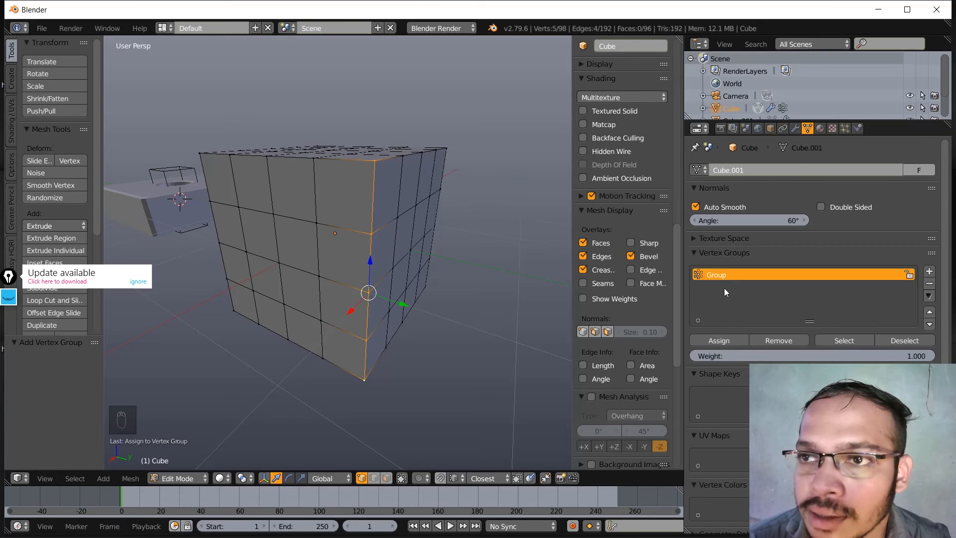
- Limit the Bevel modifier to the vertex group named Group
left_click(794, 129)
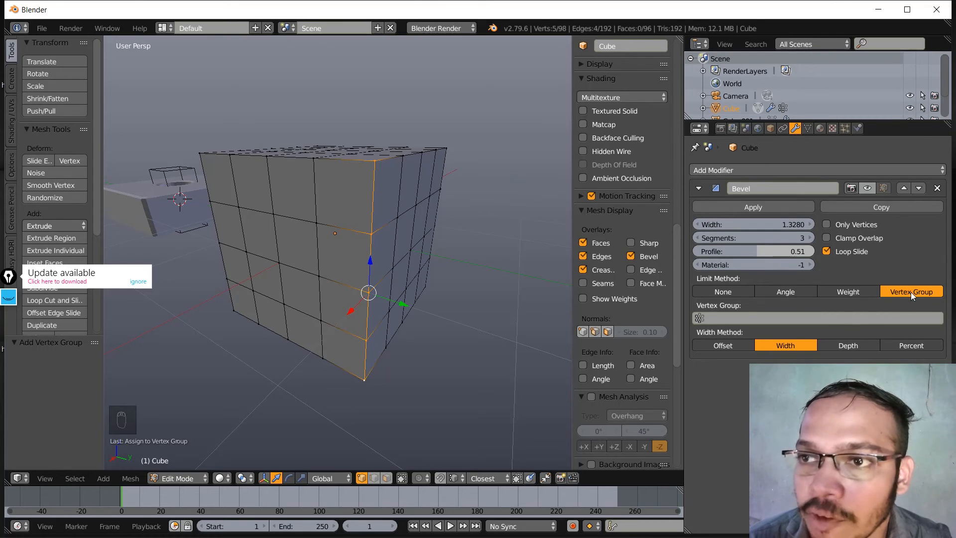
left_click(753, 319)
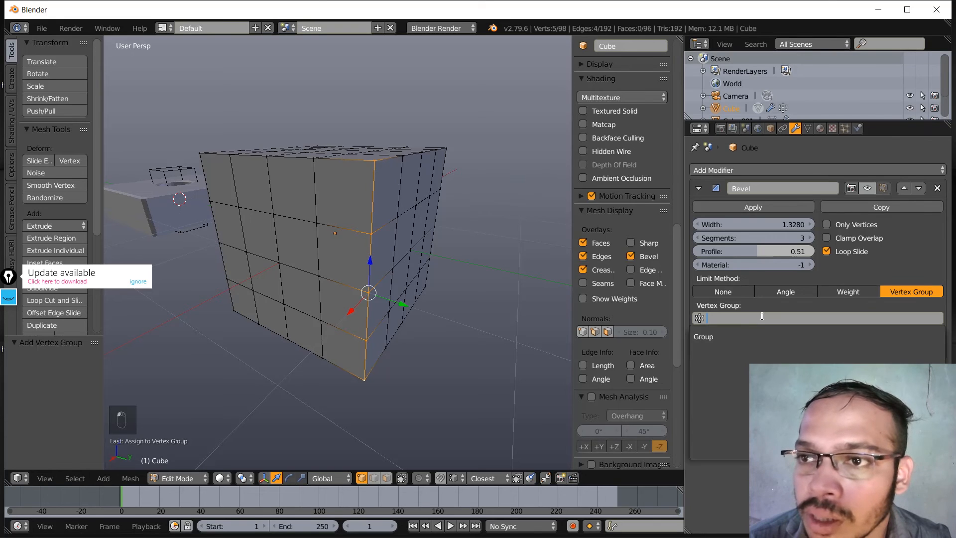
left_click(706, 337)
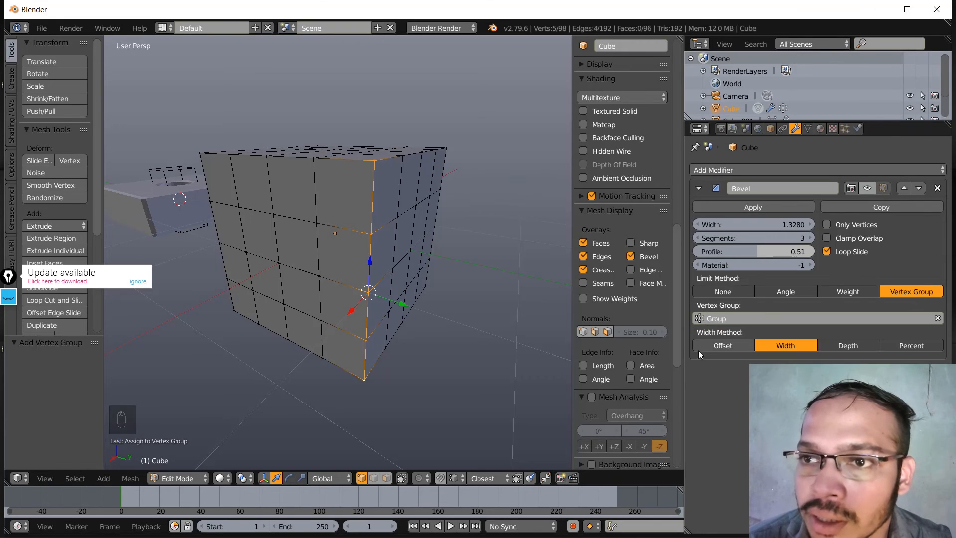
- Turn the Bevel modifier's viewport display back on and set its width to about 0.311
left_click(869, 188)
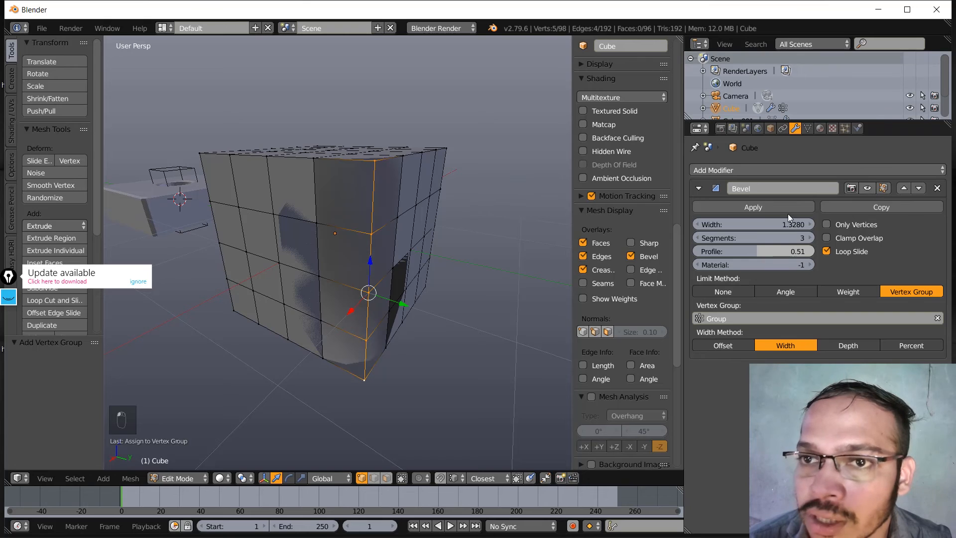
left_click_drag(787, 224, 697, 224)
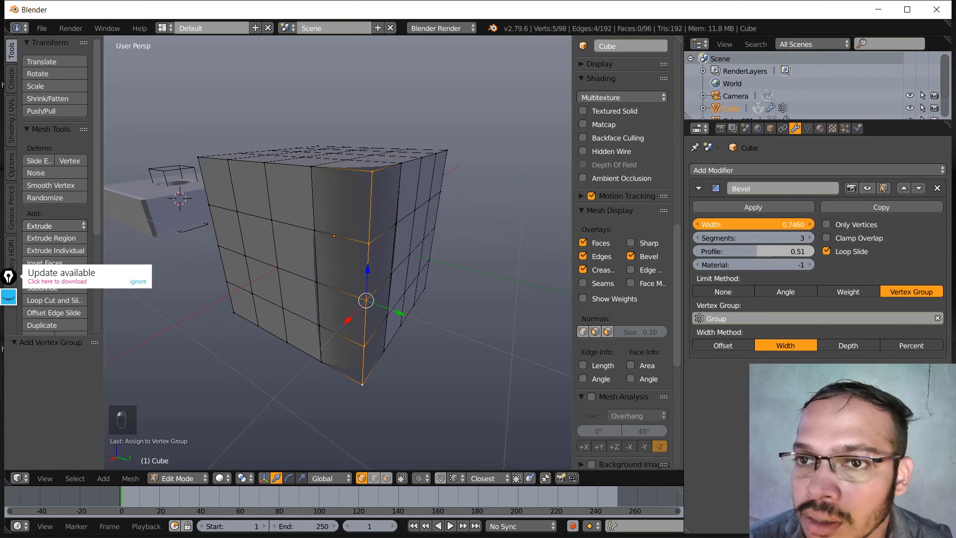
middle_click_drag(433, 210, 337, 417)
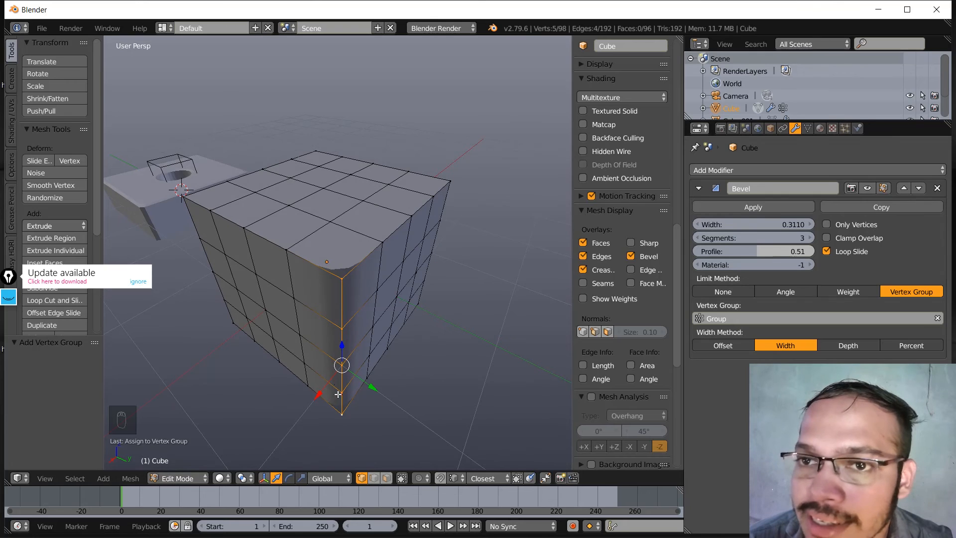
- Select the remaining four vertices along the top edge running from the beveled corner and assign them to the vertex group
right_click(388, 239)
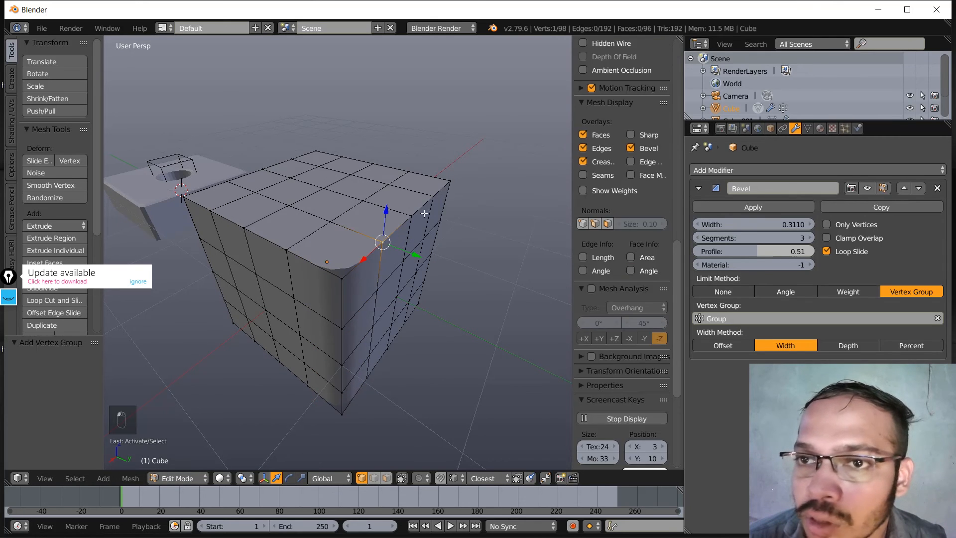
right_click(416, 216, "shift")
right_click(437, 197, "shift")
right_click(453, 183, "shift")
left_click(807, 128)
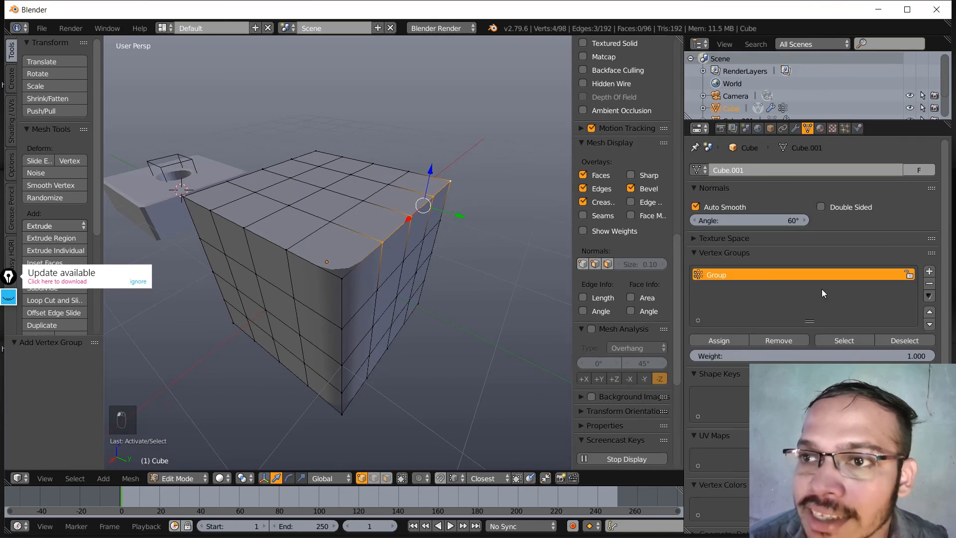
left_click(718, 341)
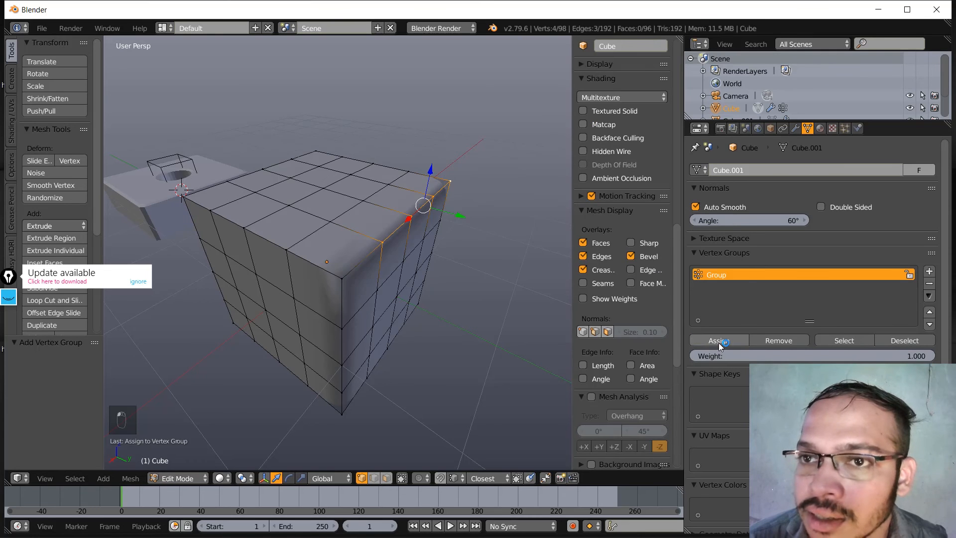
- Select the four lower vertices of the vertical corner at the far end of the beveled top edge and assign them to the vertex group
middle_click_drag(431, 253, 388, 213)
right_click(369, 211)
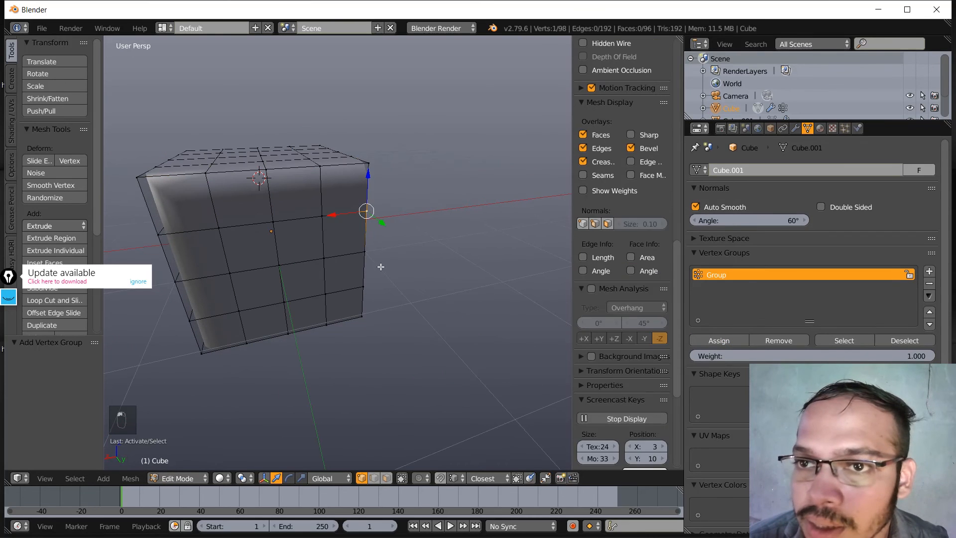
right_click(367, 252, "shift")
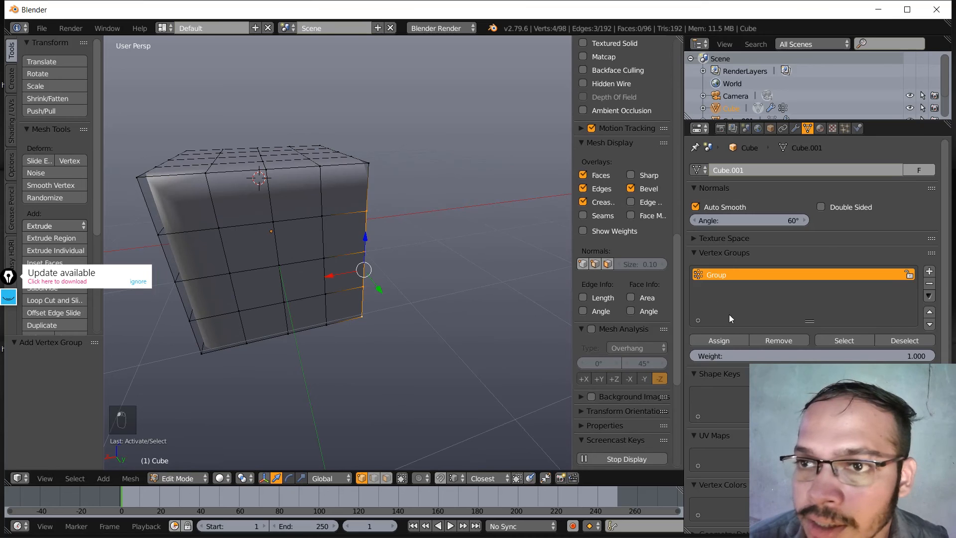
left_click(719, 340)
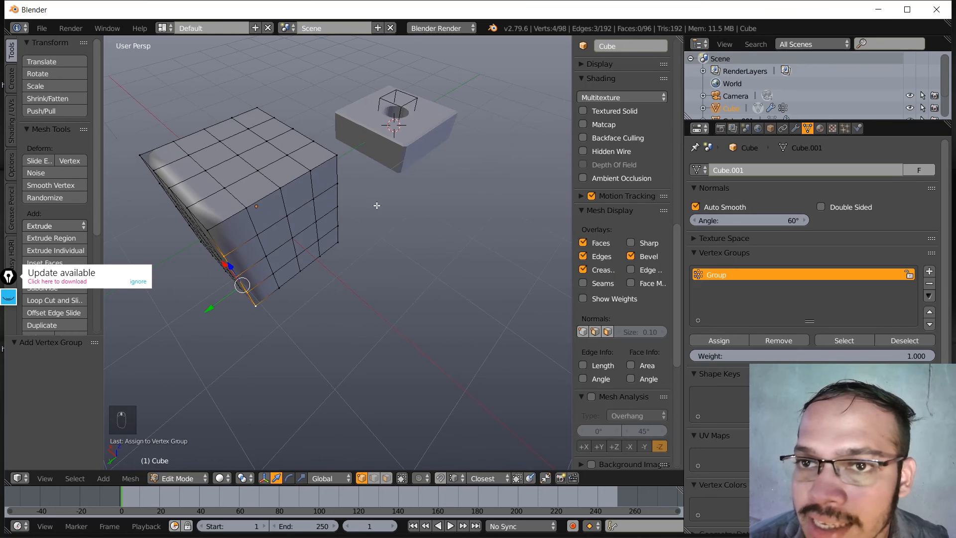
- Select the whole vertex path down another, unbeveled vertical corner of the cube and assign it to the vertex group
middle_click_drag(376, 205, 367, 149)
right_click(360, 166)
scroll(367, 150, "up", 3)
right_click(367, 145)
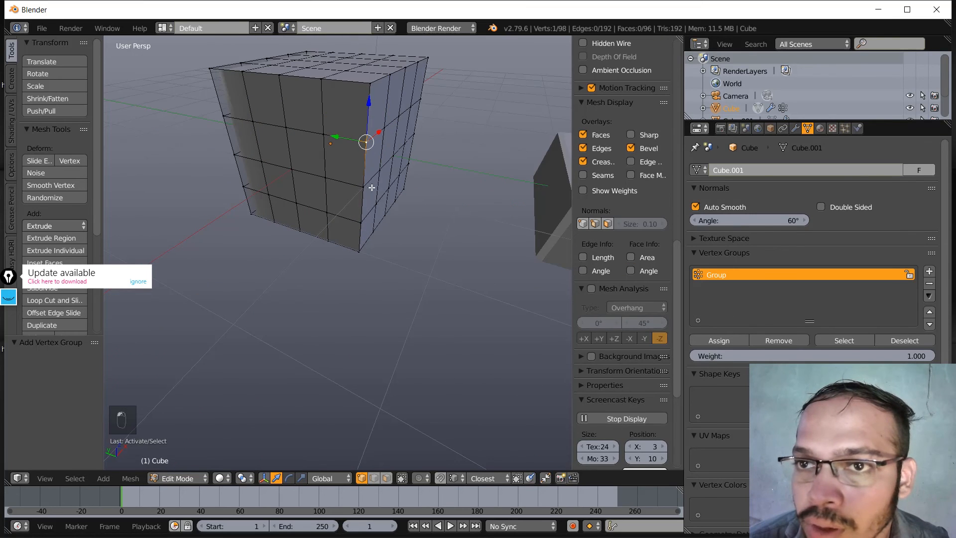
right_click(368, 187, "alt")
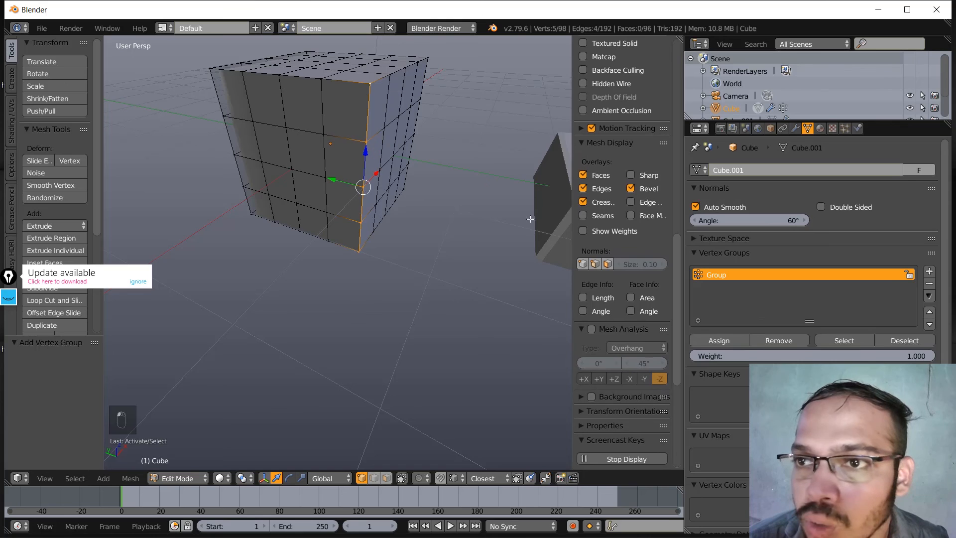
left_click(725, 335)
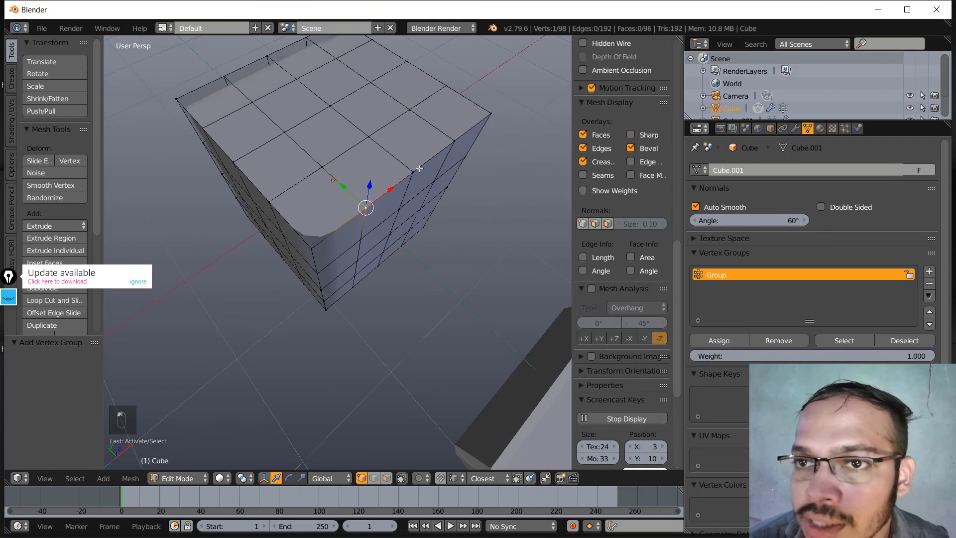
- Assign the four vertices along the top edge beside the newly beveled corner to the vertex group, and return to Object Mode in wireframe
right_click(416, 172, "shift")
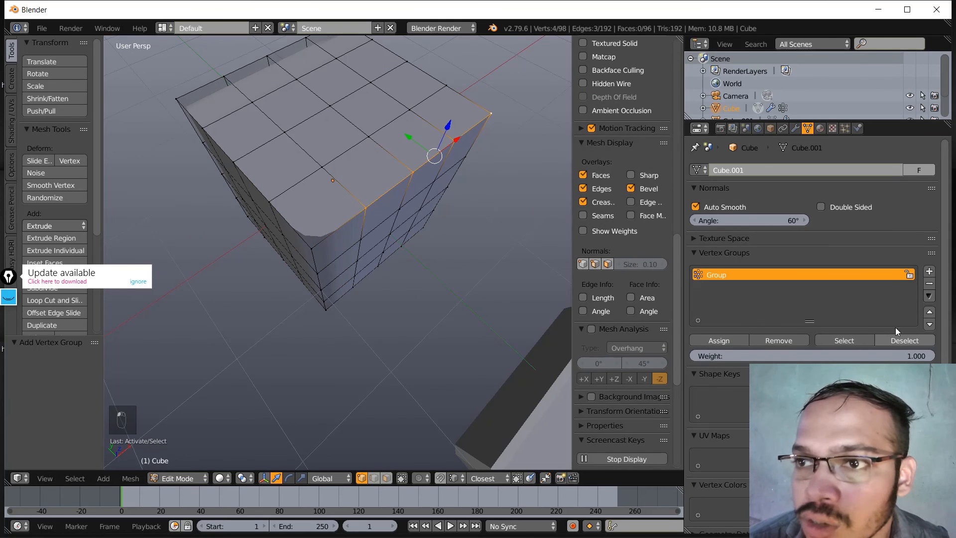
left_click(740, 337)
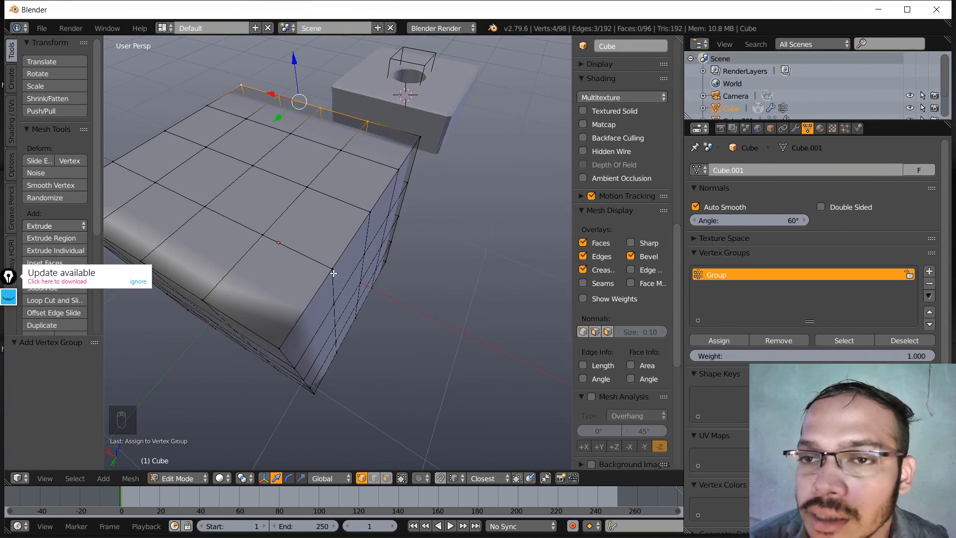
key("Tab")
scroll(371, 314, "down", 2)
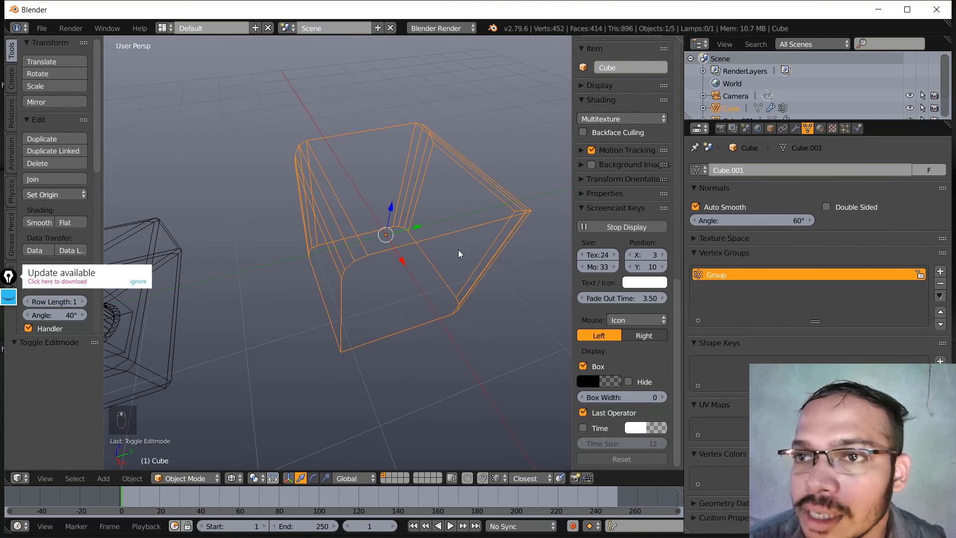
- Set the Bevel modifier's segments to 19, its width to about 0.321 and its profile to about 0.44
left_click(795, 128)
left_click_drag(742, 234, 778, 234)
left_click_drag(742, 224, 729, 252)
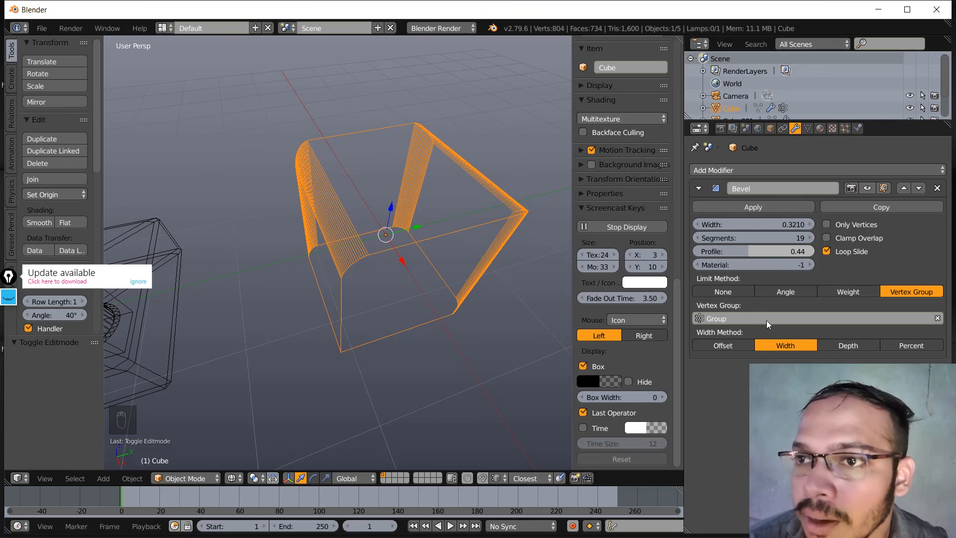